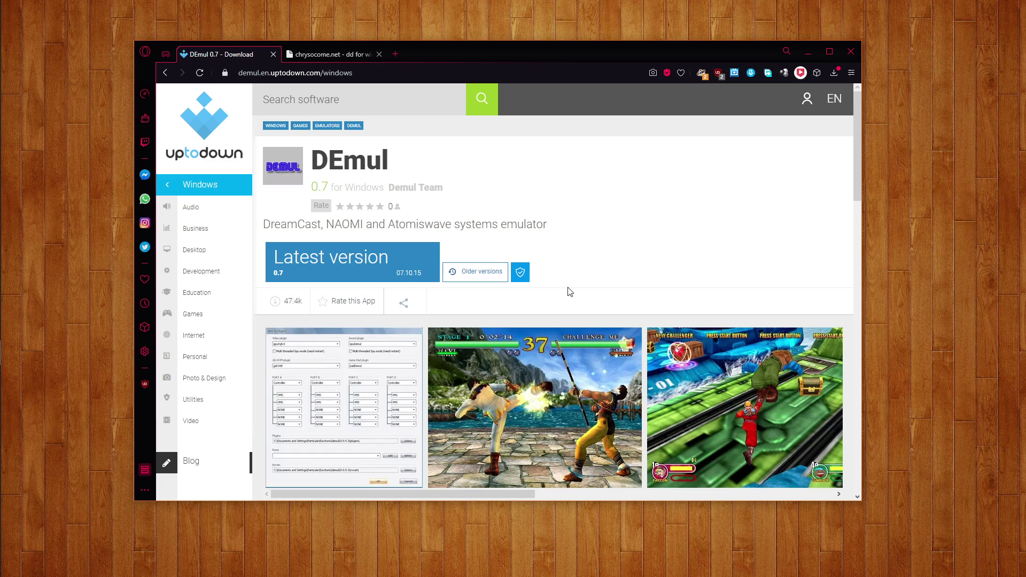
- Open the download page for DEmul 0.7 and read through the dd for windows page on chrysocome.net
click(348, 256)
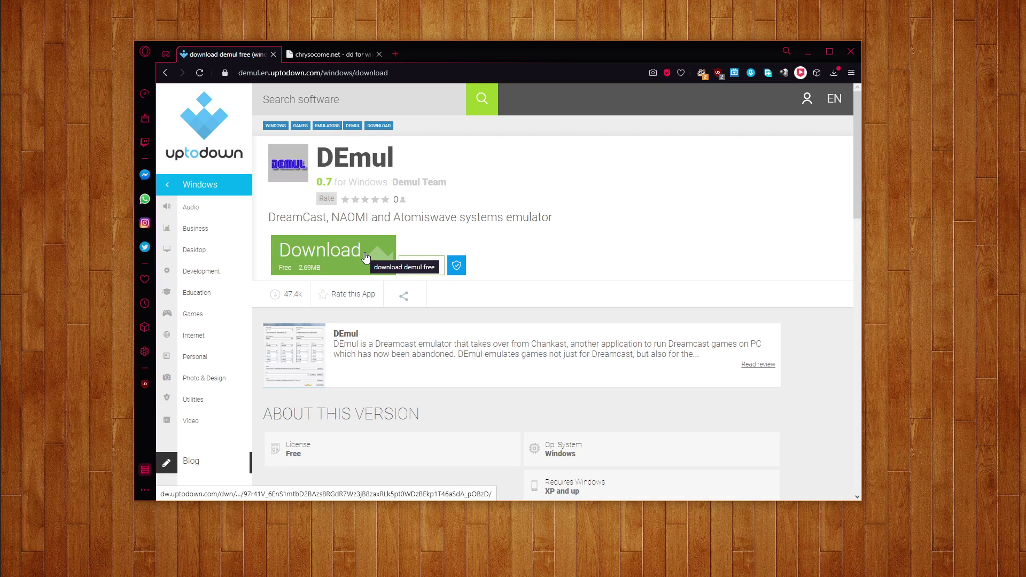
click(338, 54)
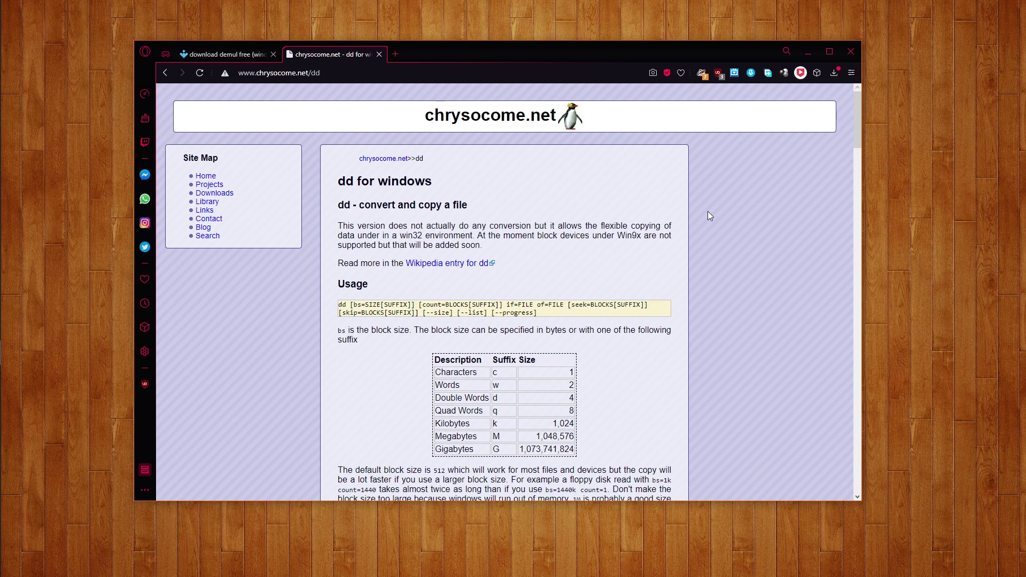
scroll(709, 215, down, 5)
scroll(710, 214, down, 5)
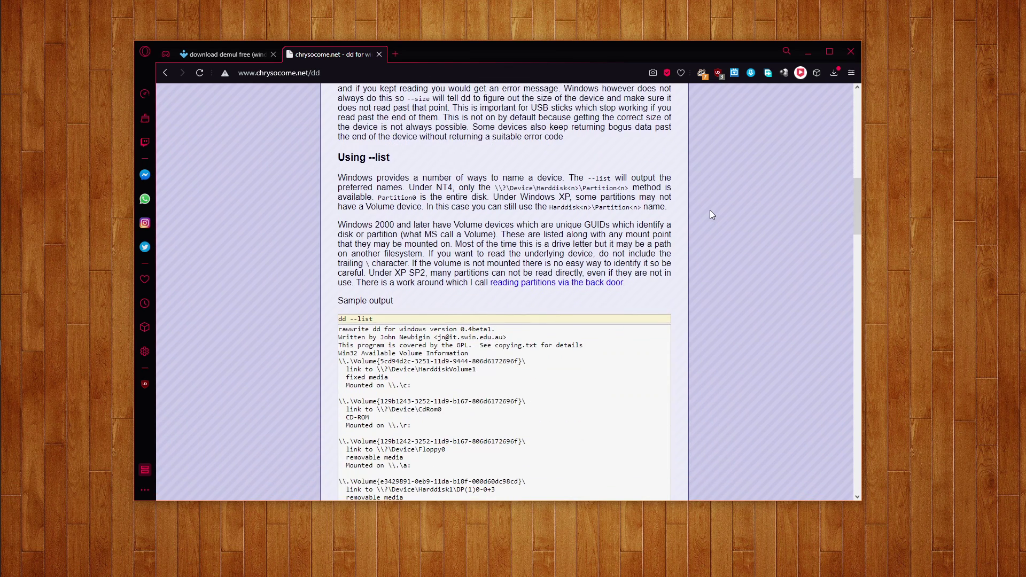
scroll(712, 215, down, 10)
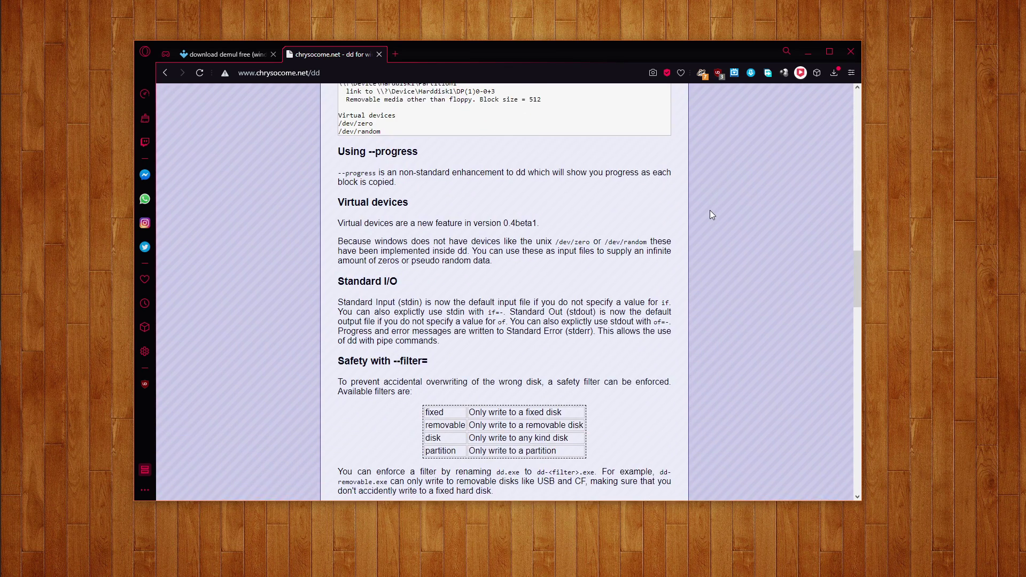
scroll(711, 215, down, 10)
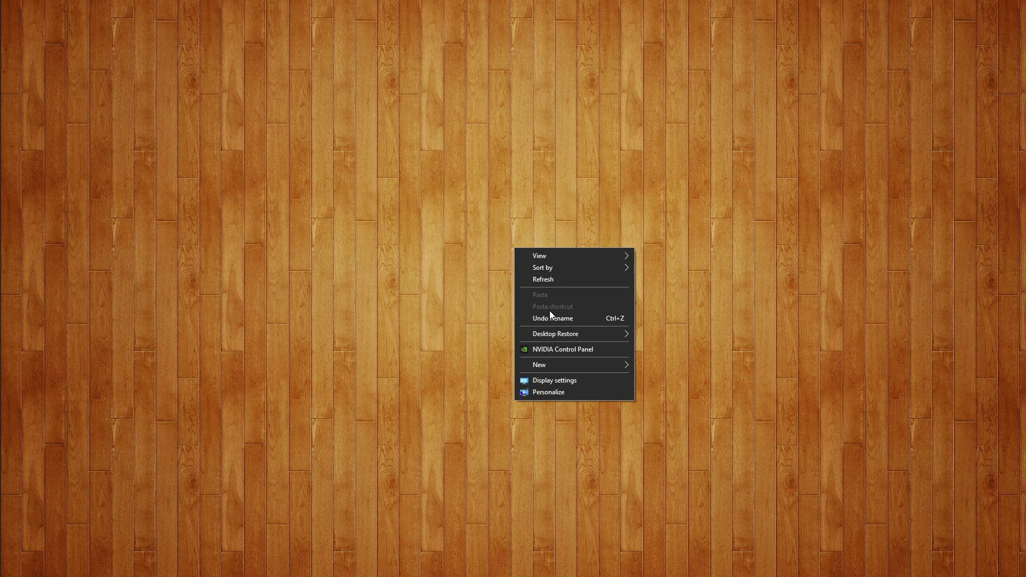
- Create a folder named temp on the desktop, open it and position its window in the middle of the desktop
mouse_move(589, 363)
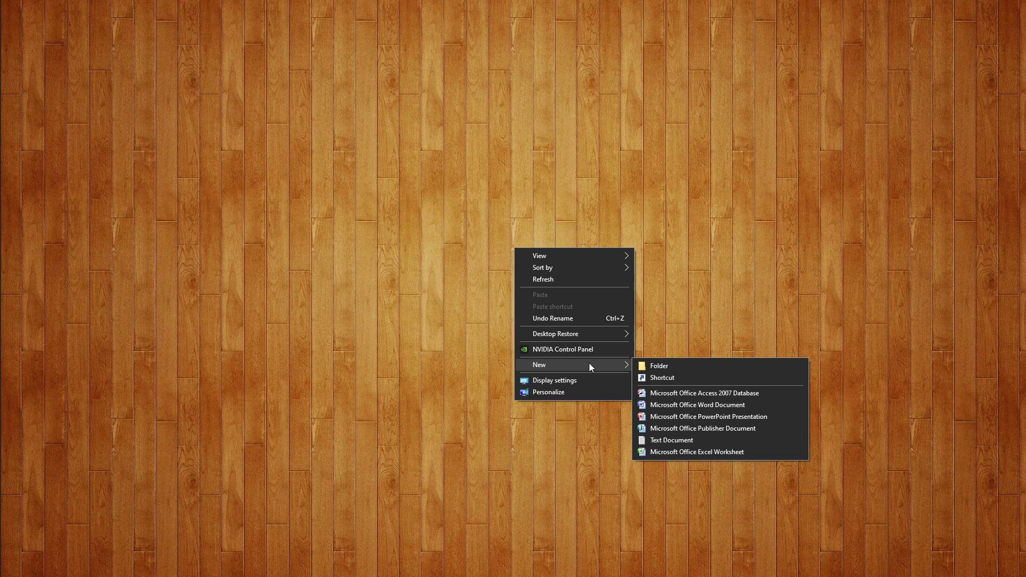
click(646, 366)
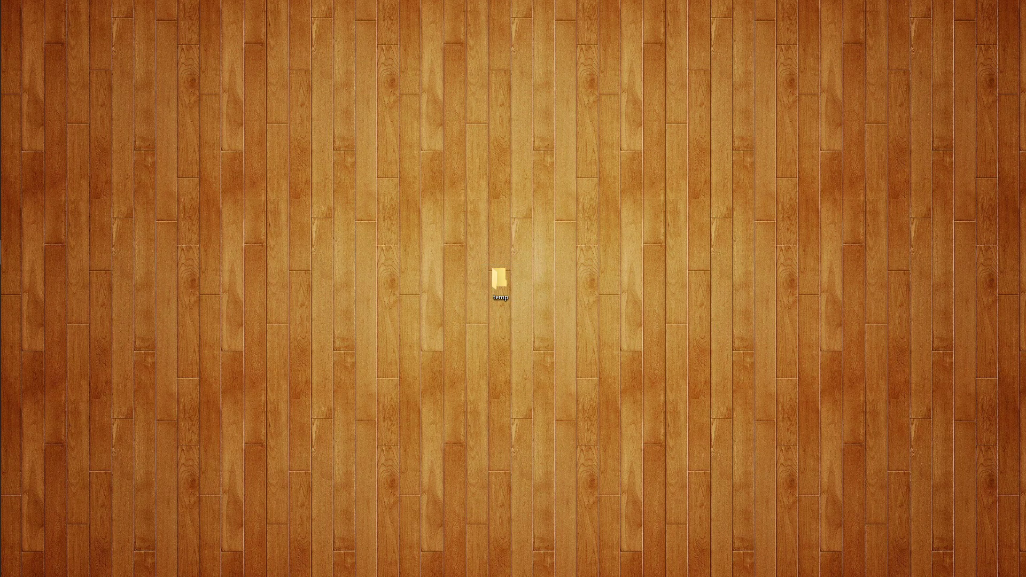
key(Return)
drag(352, 9, 344, 63)
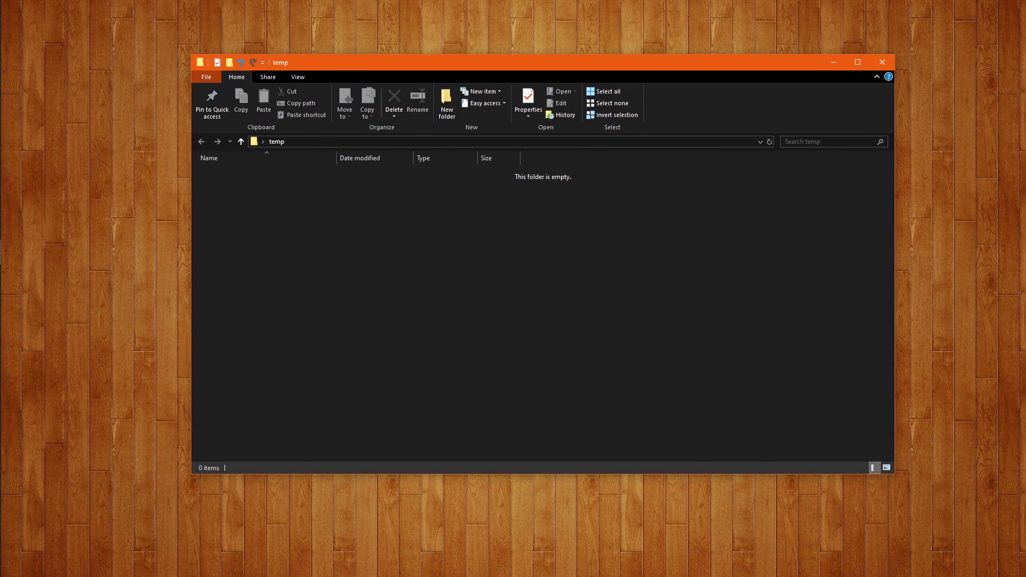
- Extract the downloaded demul-0-7-en-win archive into its own subfolder within temp using 7-Zip, and open that subfolder
drag(1025, 160, 352, 217)
mouse_move(376, 226)
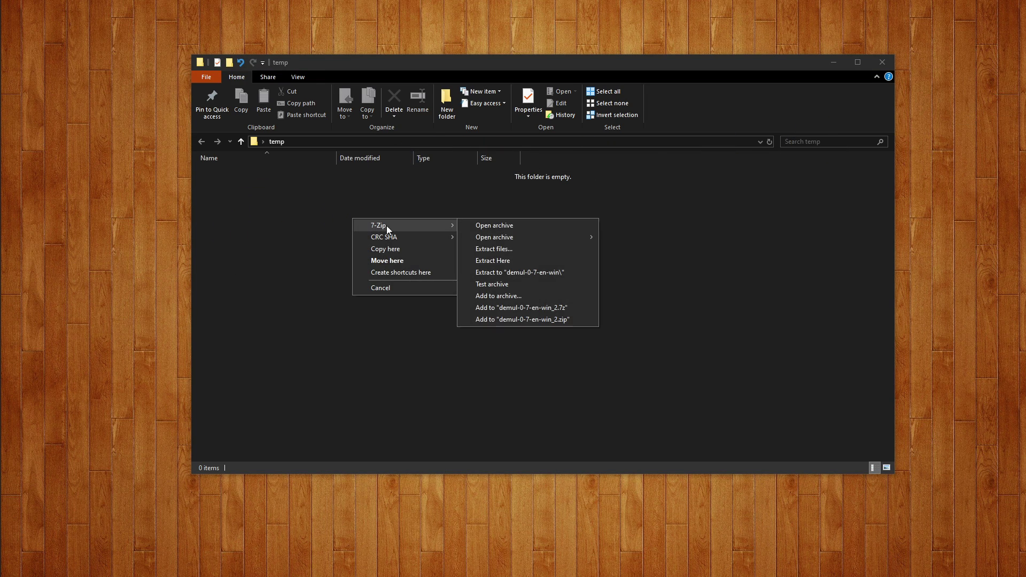
click(558, 274)
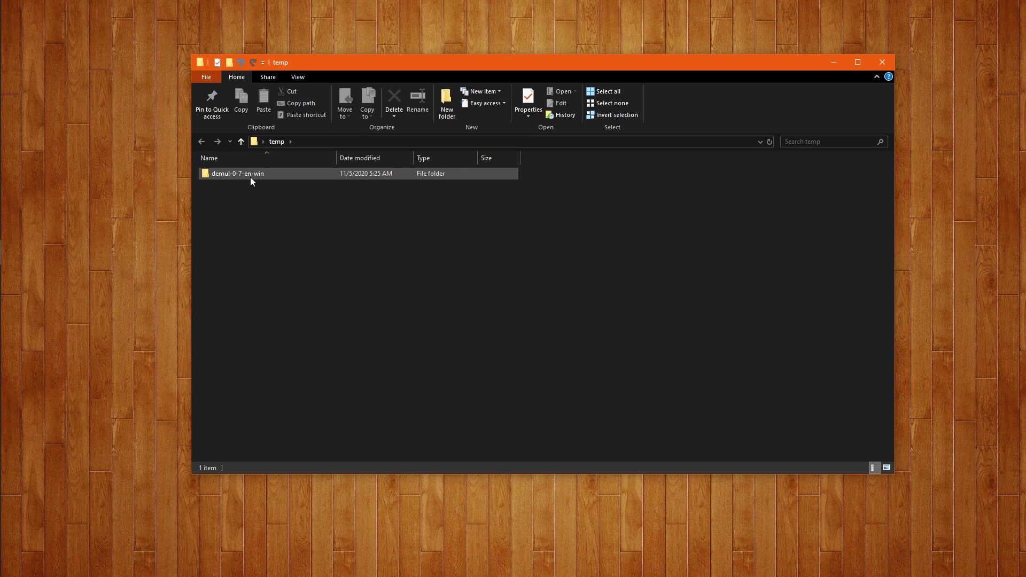
double_click(250, 176)
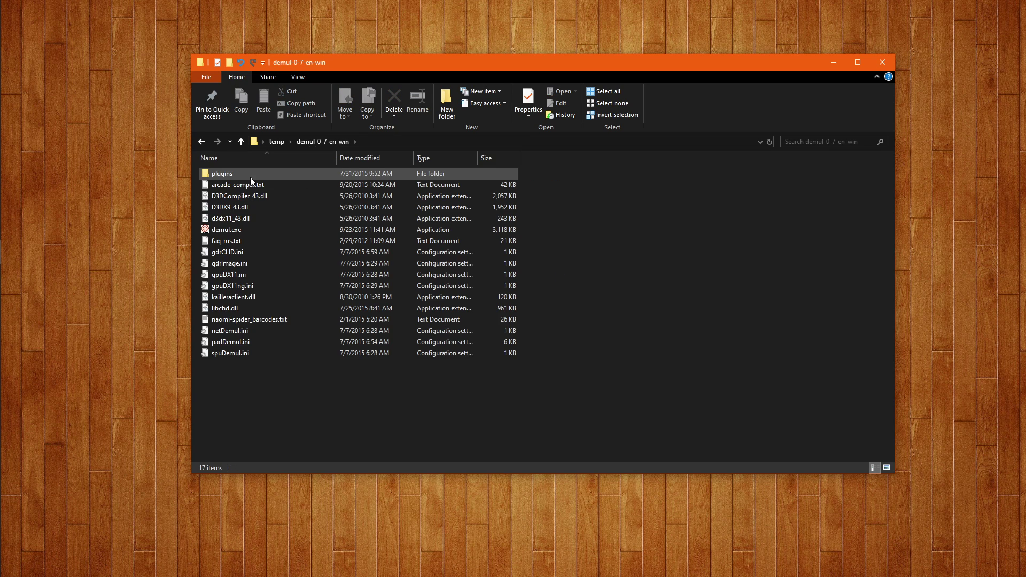
- Create a folder named roms inside the demul-0-7-en-win folder
right_click(322, 399)
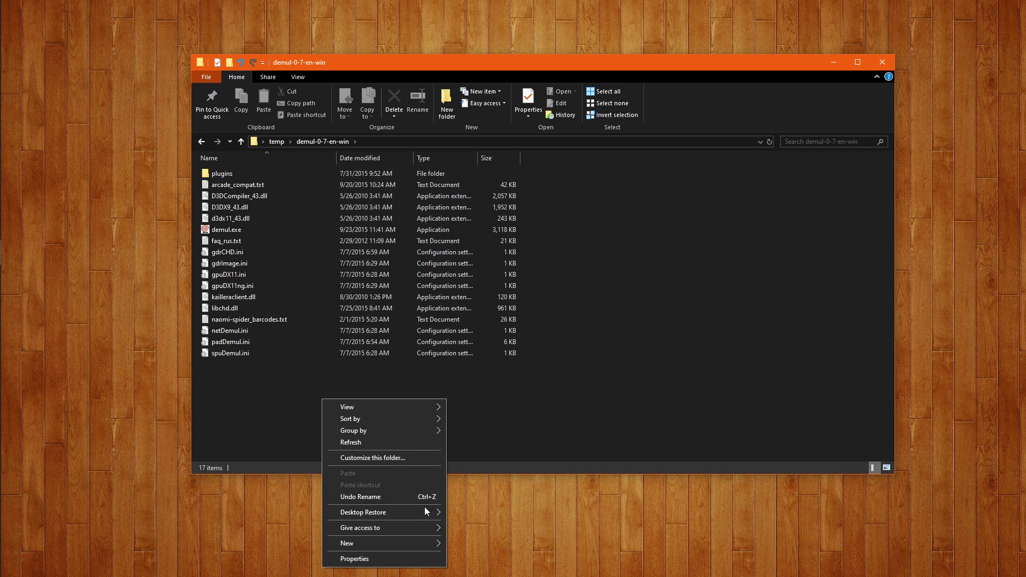
mouse_move(440, 541)
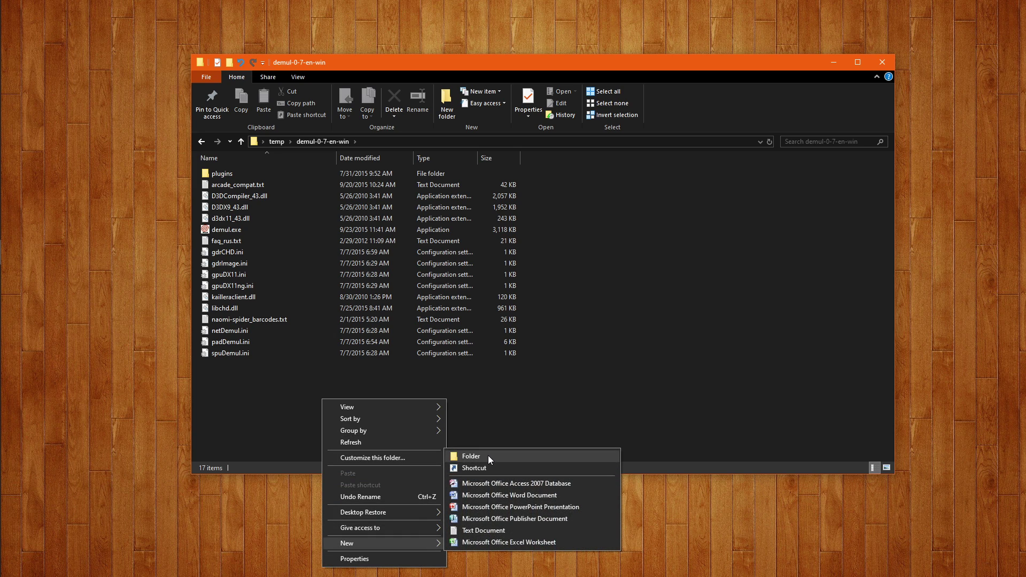
click(488, 456)
text(r)
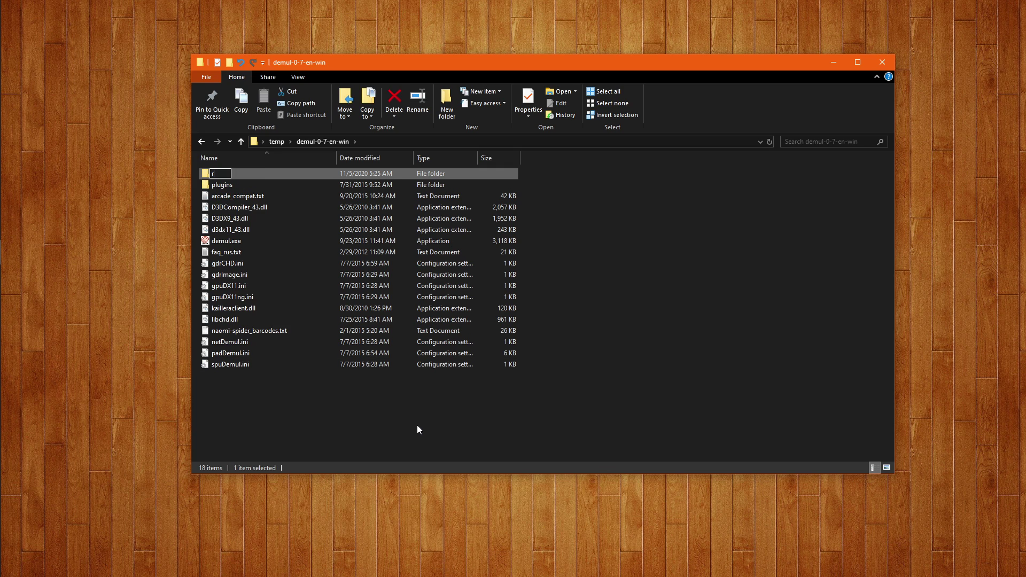
text(oms)
key(Return)
- Move mslug6.zip and awbios.zip into the roms folder and return to the demul-0-7-en-win folder
double_click(257, 181)
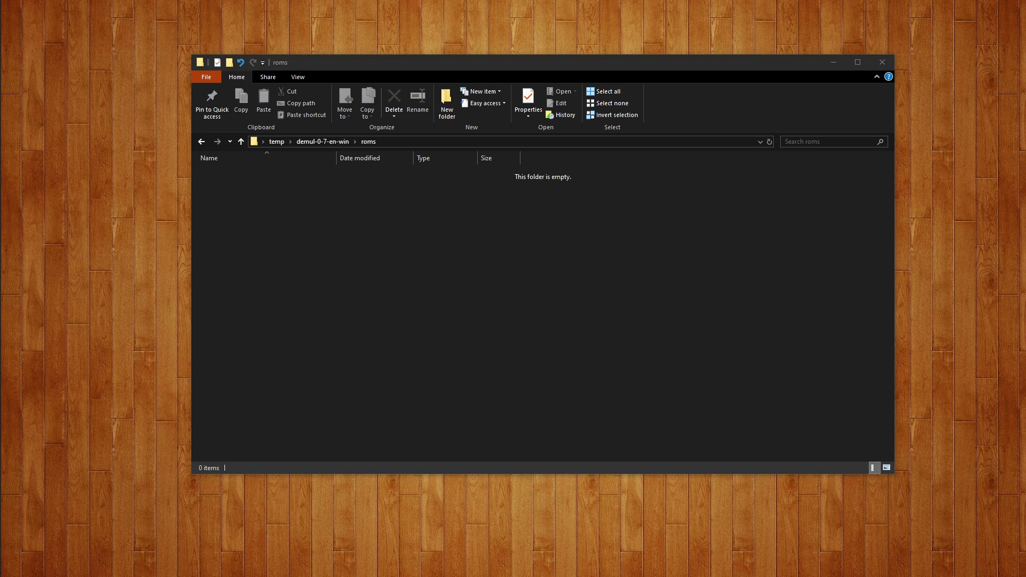
drag(769, 266, 287, 270)
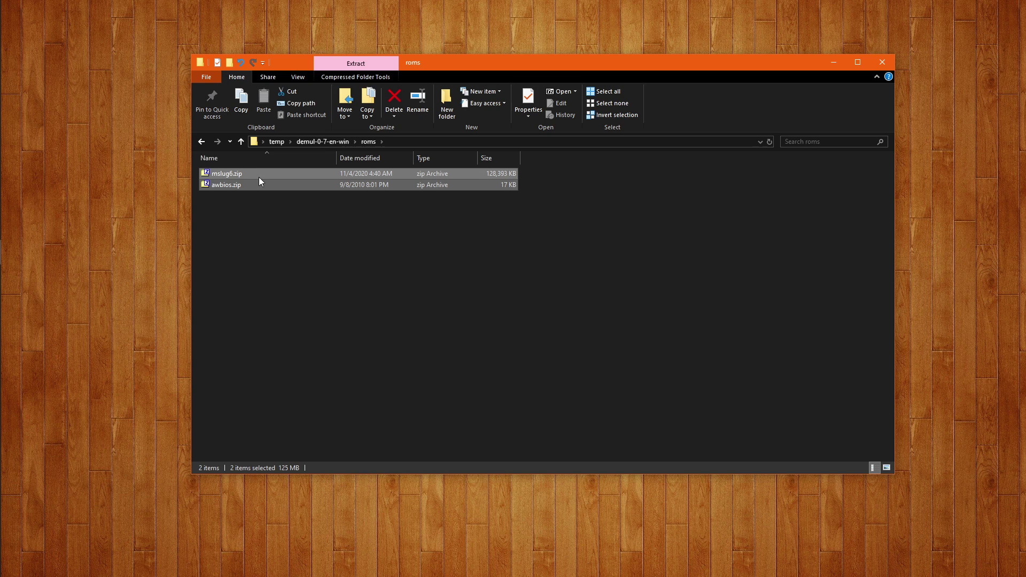
click(244, 141)
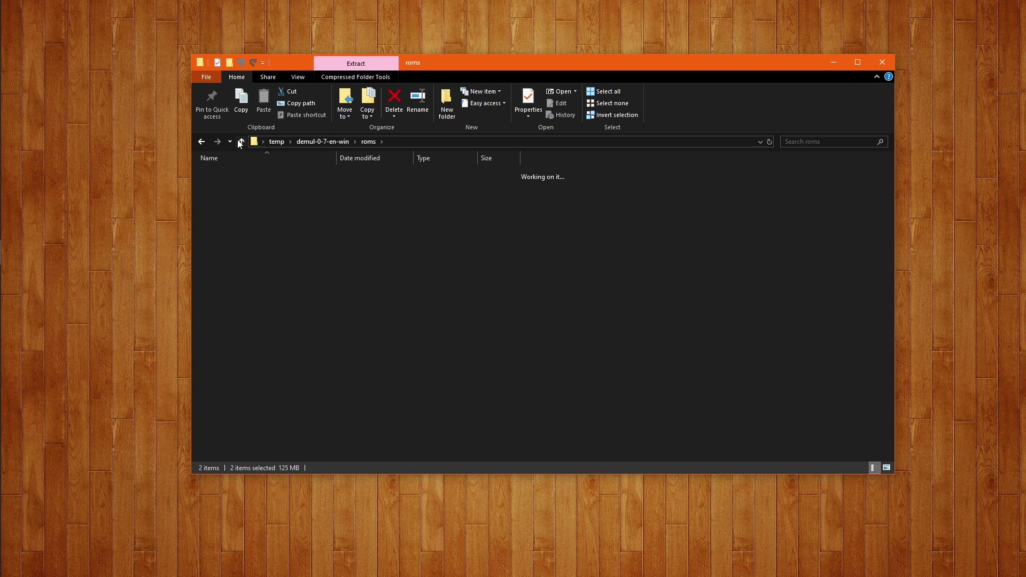
- Create a folder named nvram inside the demul-0-7-en-win folder and open it
right_click(278, 398)
mouse_move(377, 539)
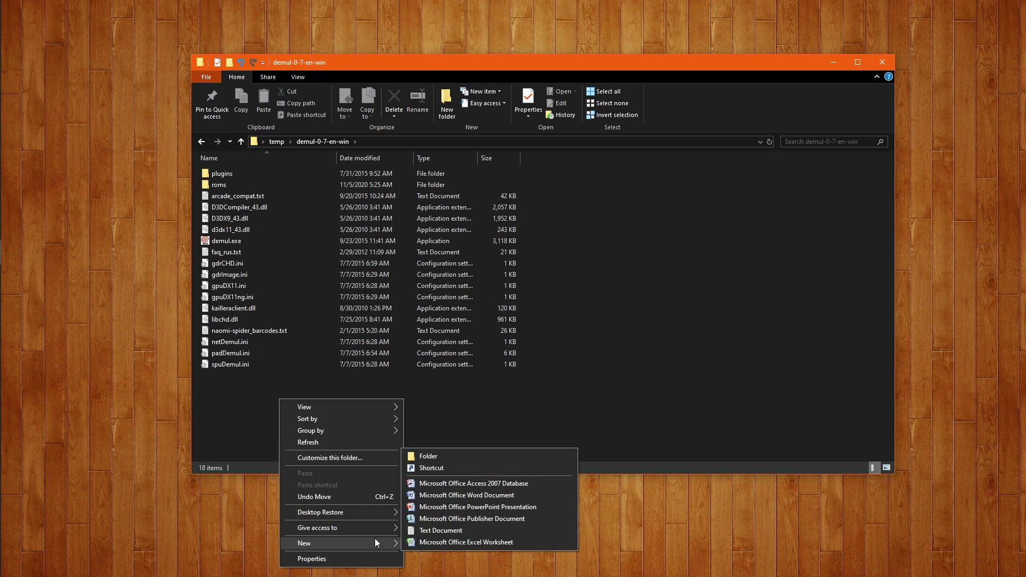
click(469, 459)
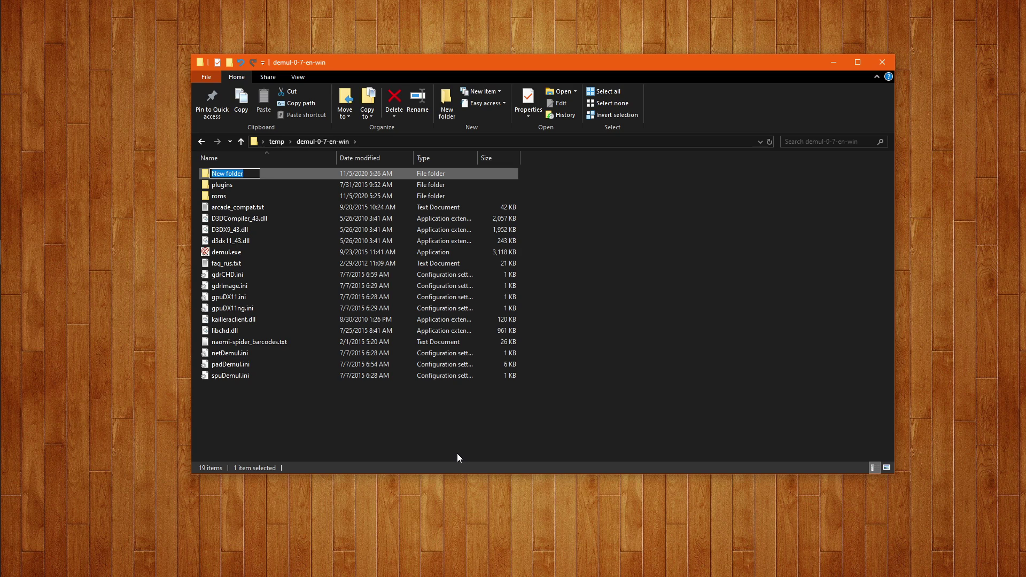
text(nvram)
key(Return)
key(Return)
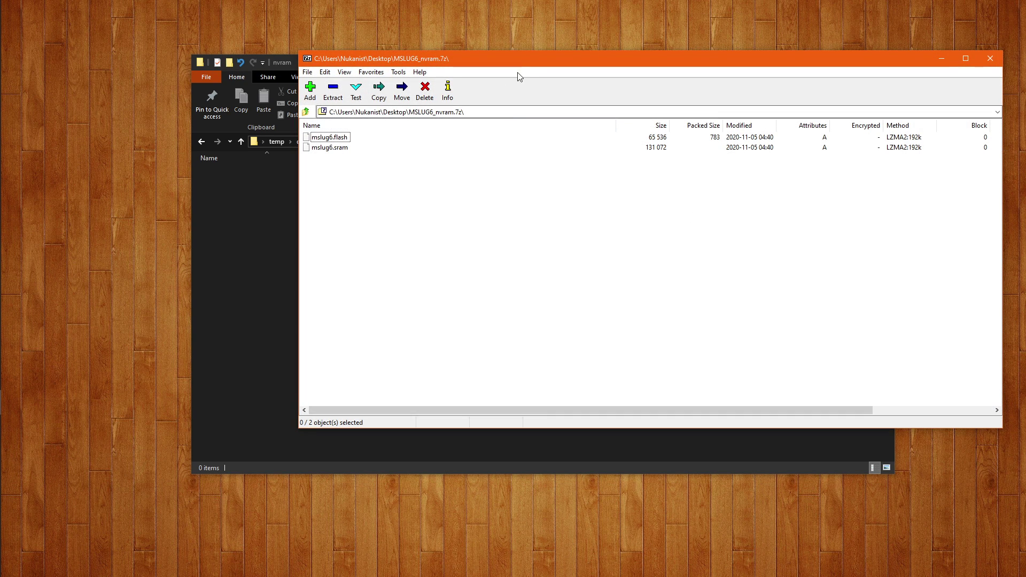
- Extract mslug6.flash and mslug6.sram from the MSLUG6_nvram.7z archive into the nvram folder and close the archive
drag(518, 75, 790, 70)
drag(658, 190, 309, 251)
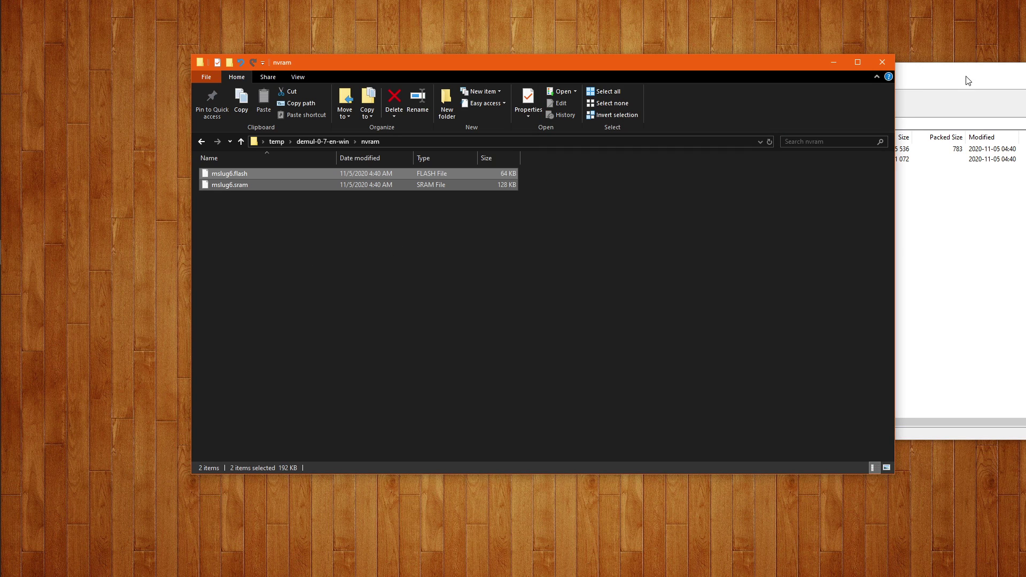
drag(967, 81, 701, 79)
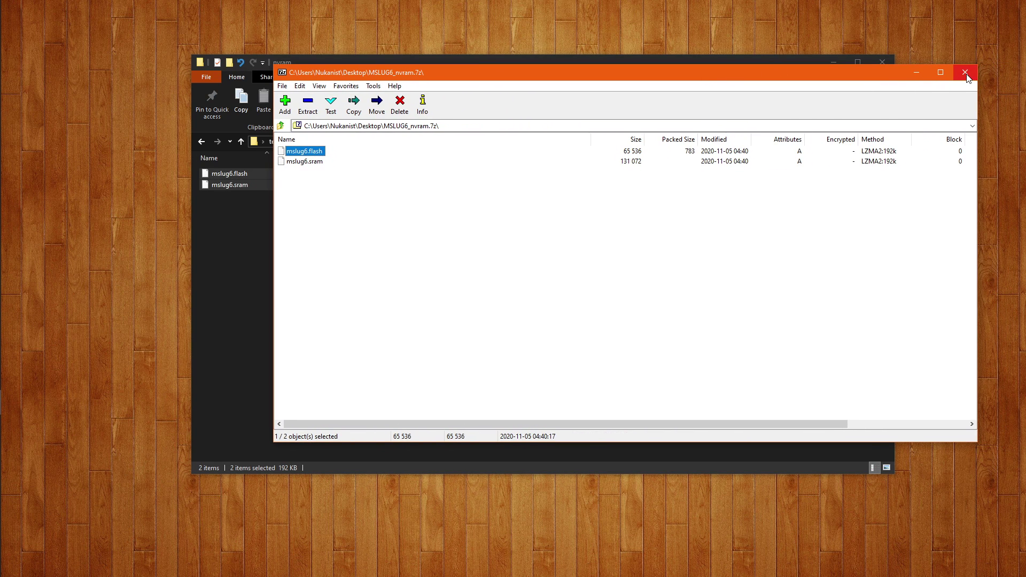
click(966, 75)
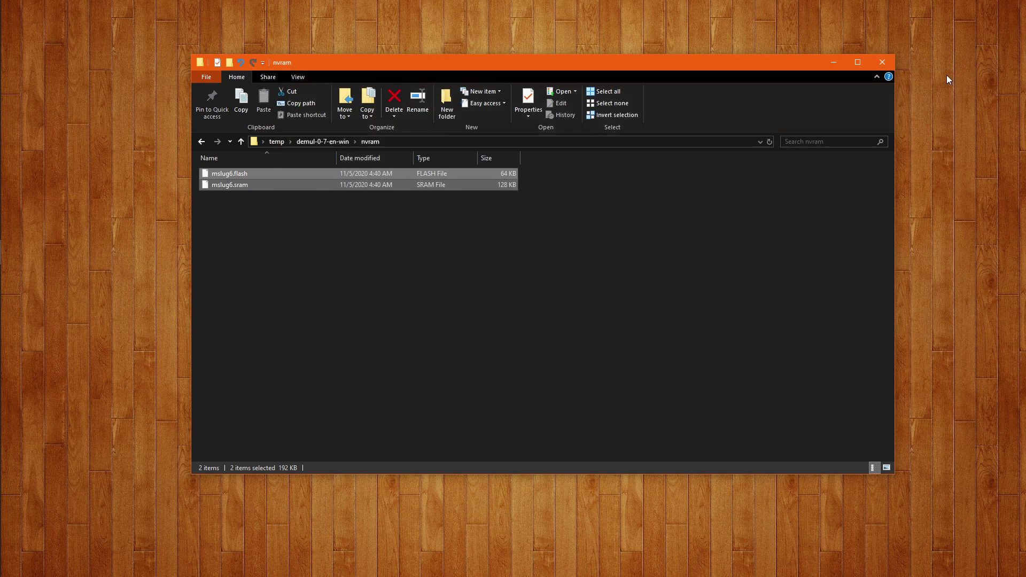
- Launch demul.exe from the demul-0-7-en-win folder and close the folder window
click(242, 141)
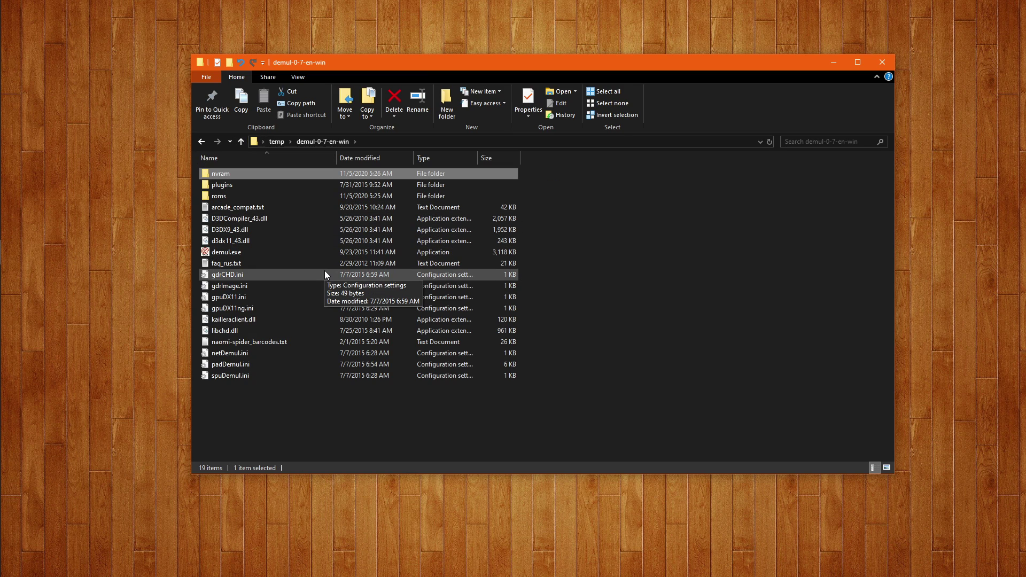
click(227, 256)
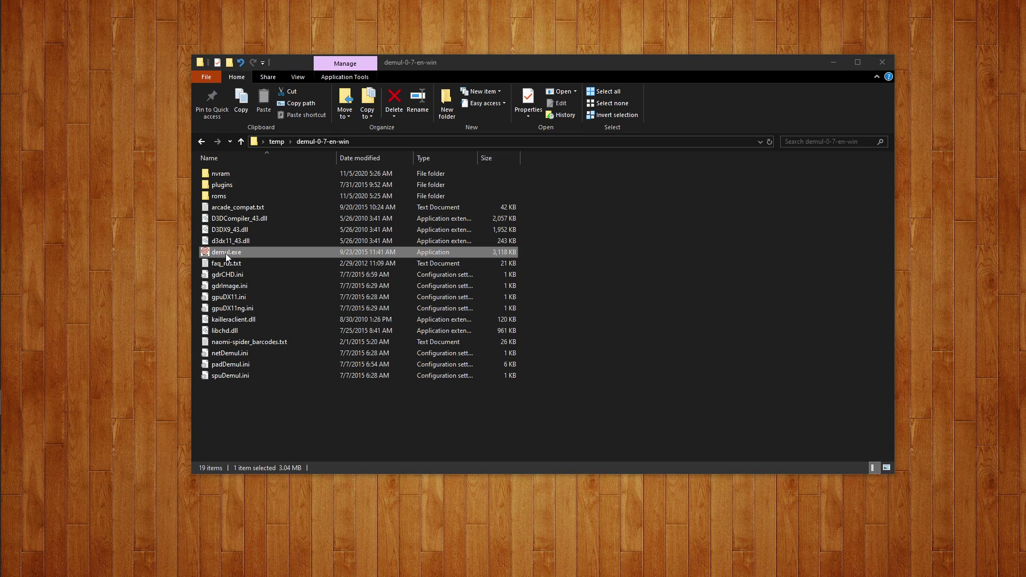
double_click(225, 253)
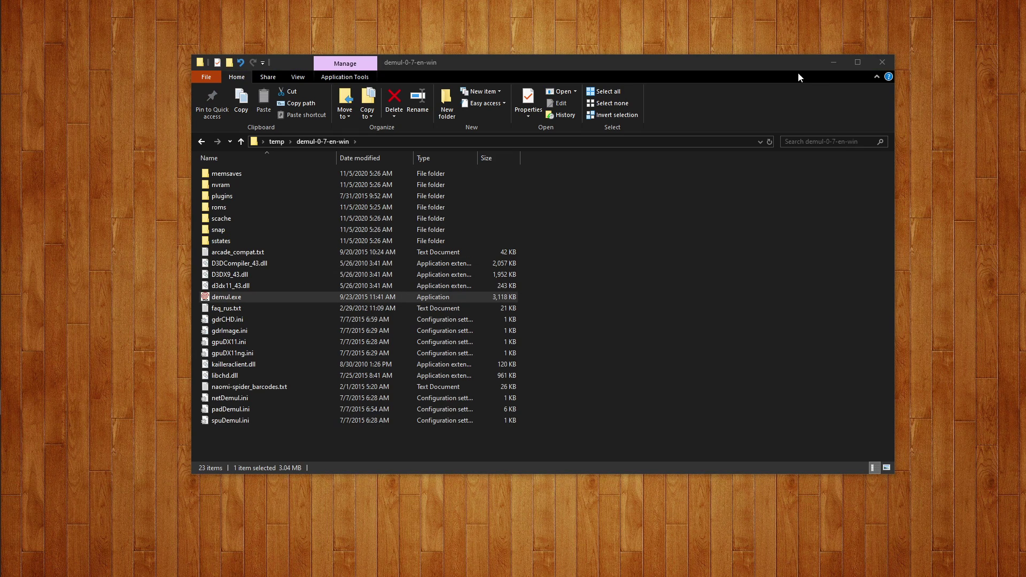
click(882, 62)
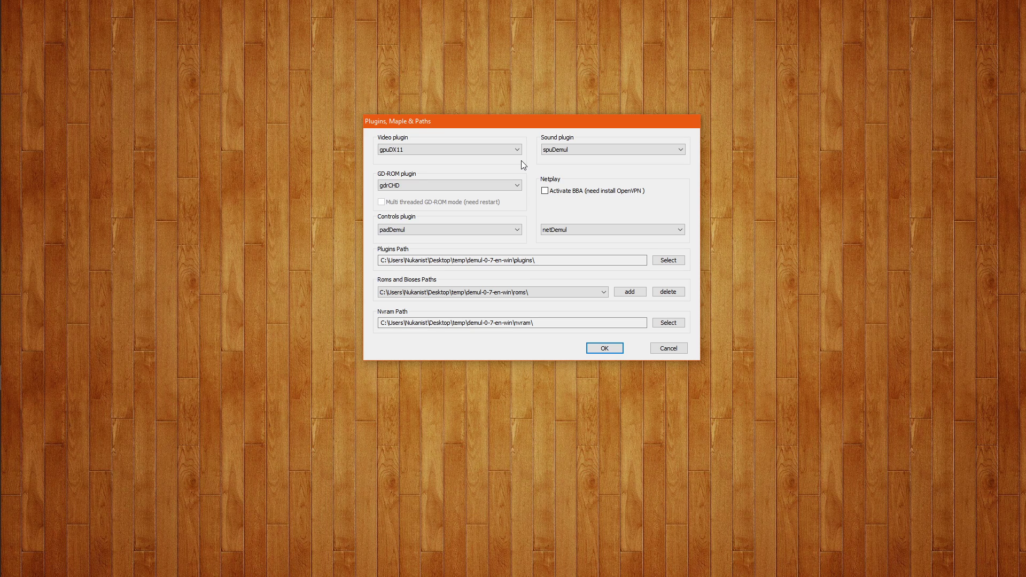
- Confirm the plugin and path settings with gpuDX11 video and gdrCHD GD-ROM plugins, and move the Demul window near the upper edge of the desktop
click(606, 348)
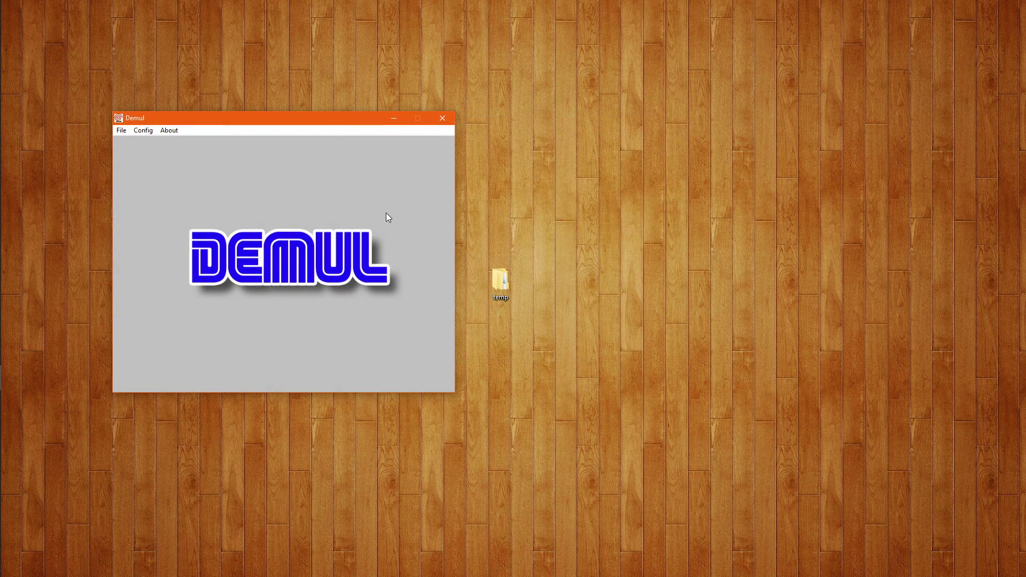
drag(334, 124, 438, 28)
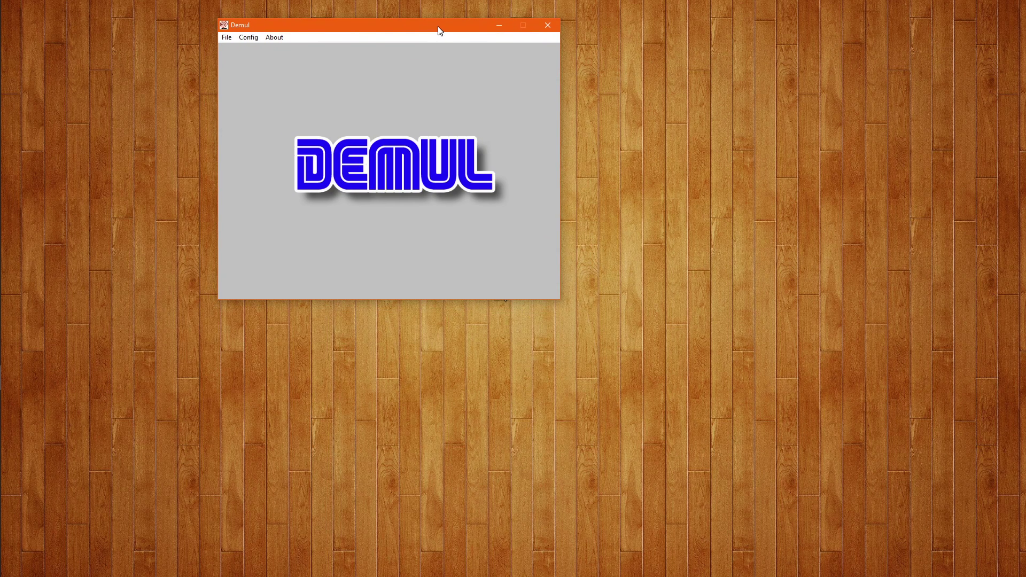
- Run the Metal Slug 6 (EN) ROM on the emulated Atomiswave system
click(229, 40)
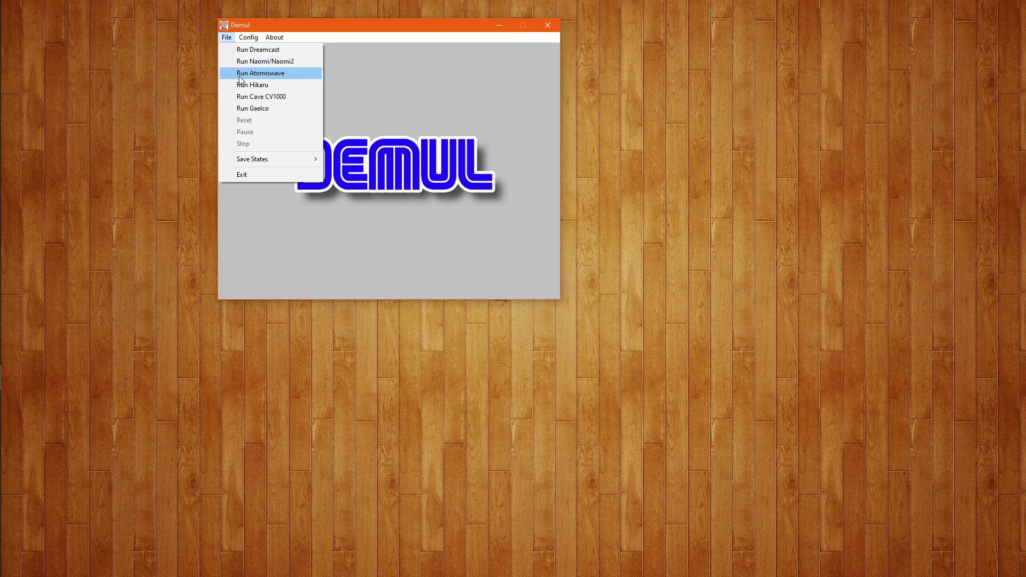
click(239, 76)
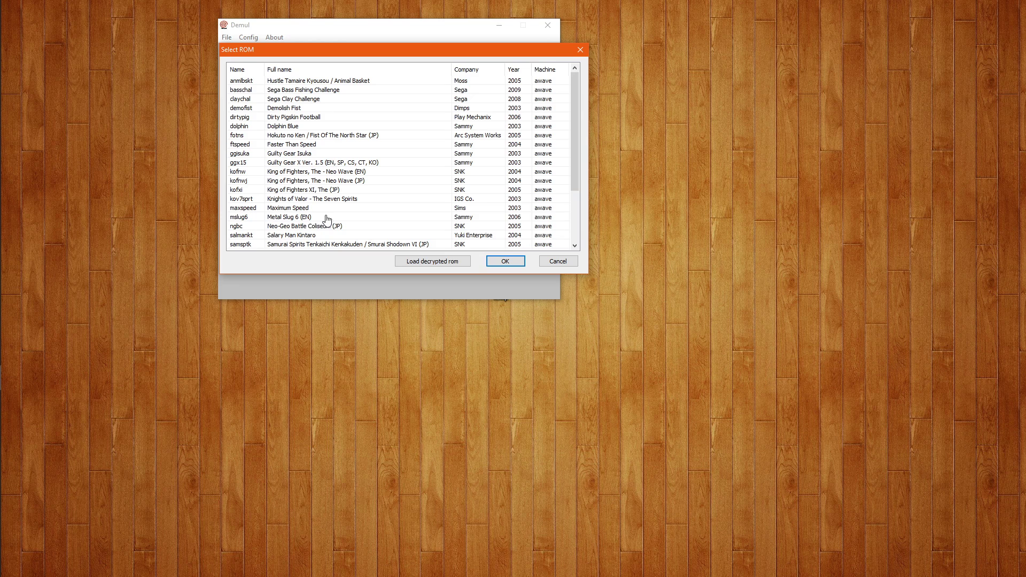
click(301, 219)
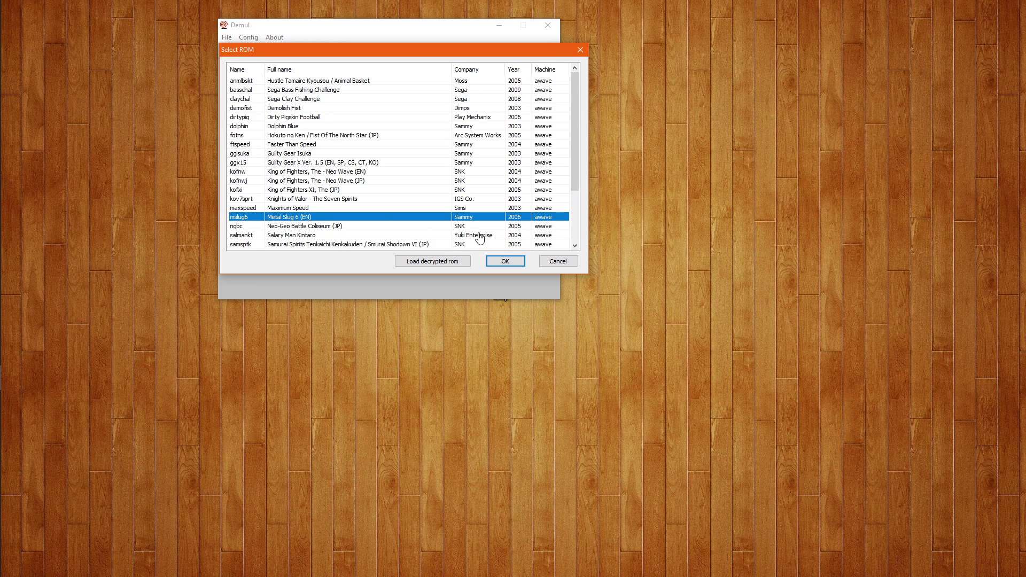
click(502, 261)
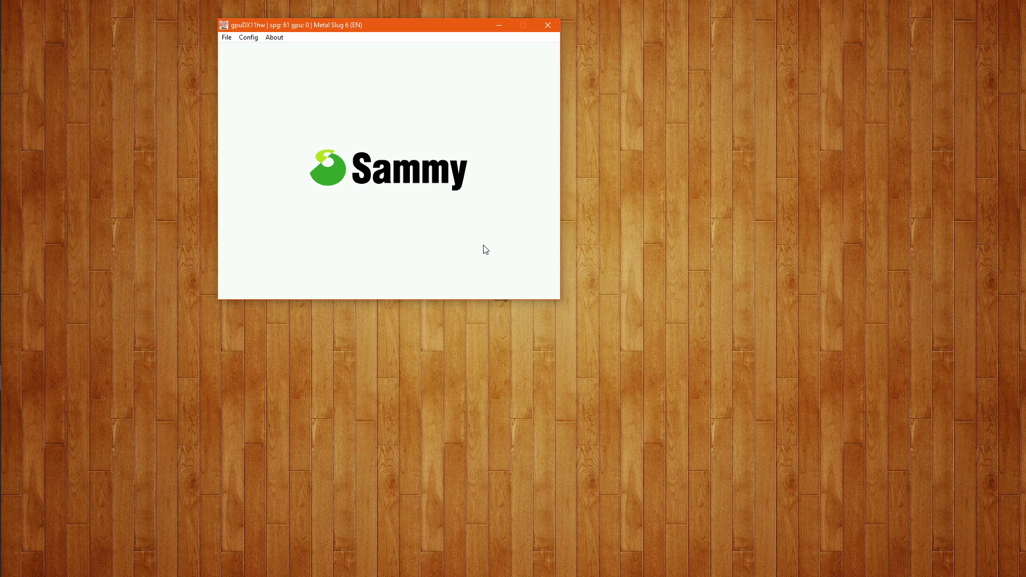
- Assign the Arcade Player 1 digital directions to JOY0_UP, JOY0_DOWN, JOY0_LEFT and JOY0_RIGHT in the controls configuration
click(249, 39)
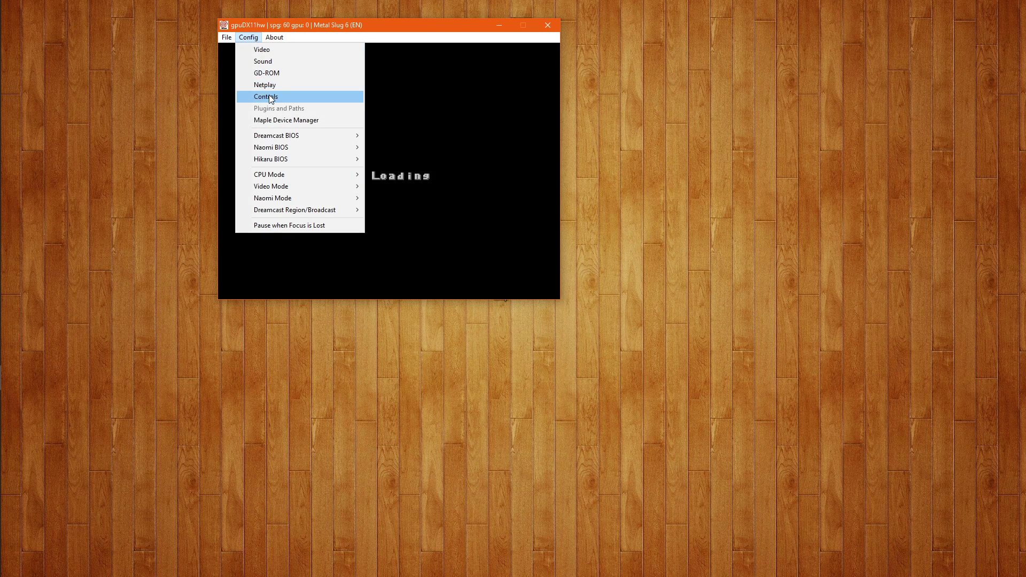
click(268, 96)
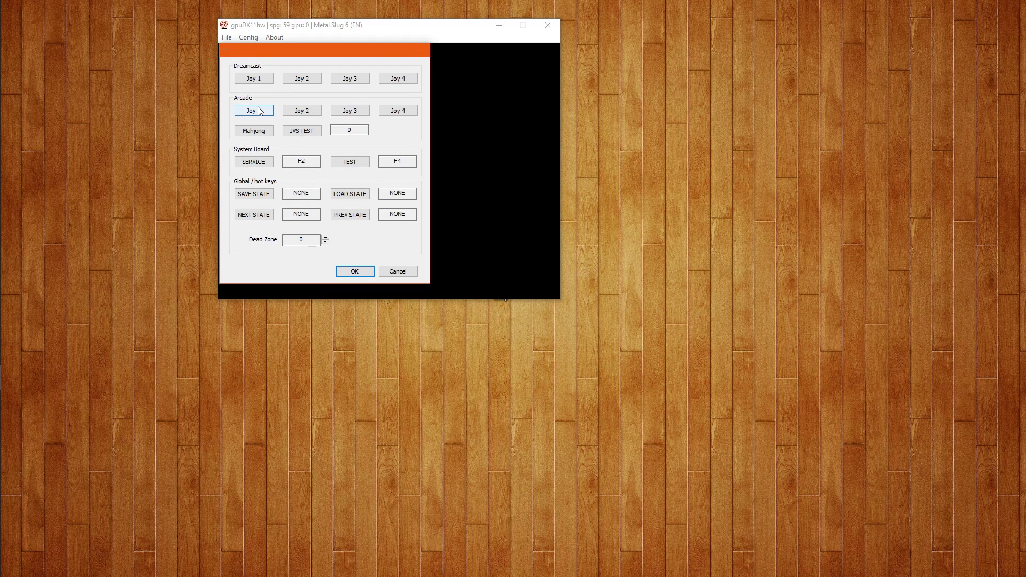
click(256, 111)
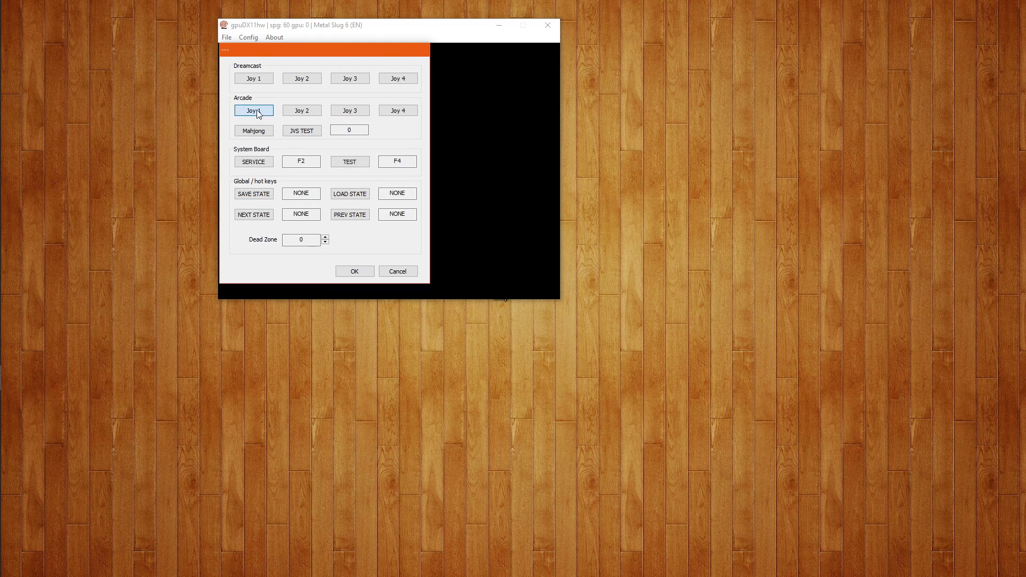
click(266, 97)
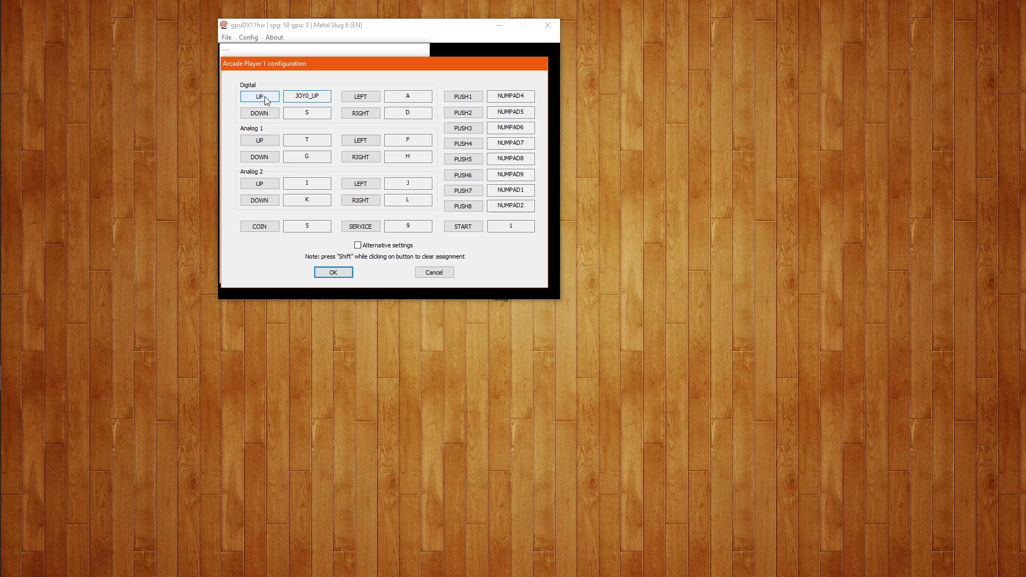
click(261, 115)
click(362, 114)
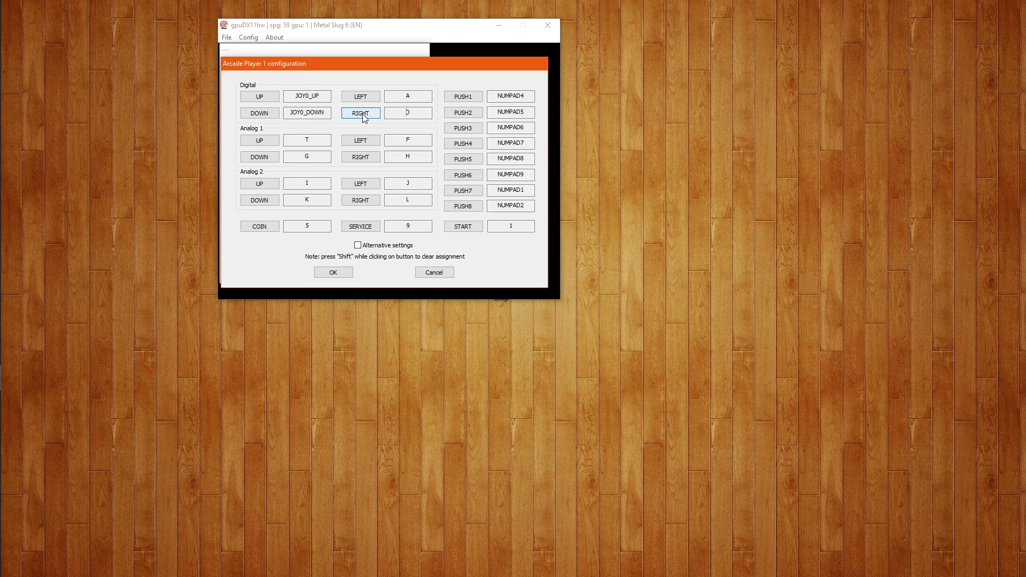
click(362, 97)
- Map PUSH1 to PUSH4 to JOY0_A, JOY0_B, JOY0_X and JOY0_Y, assign gamepad inputs to PUSH5 and START, and confirm
click(458, 97)
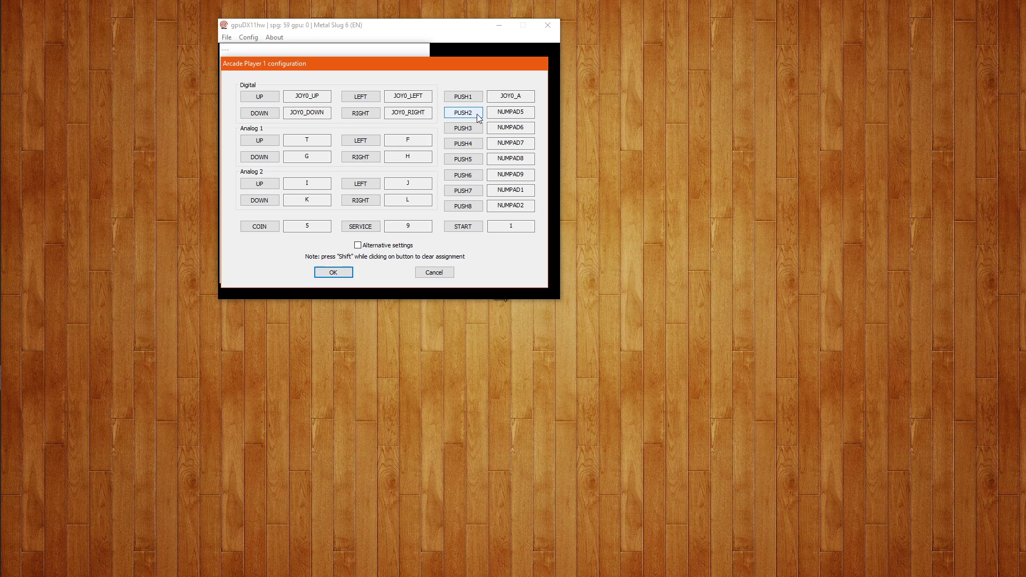
click(476, 114)
click(470, 129)
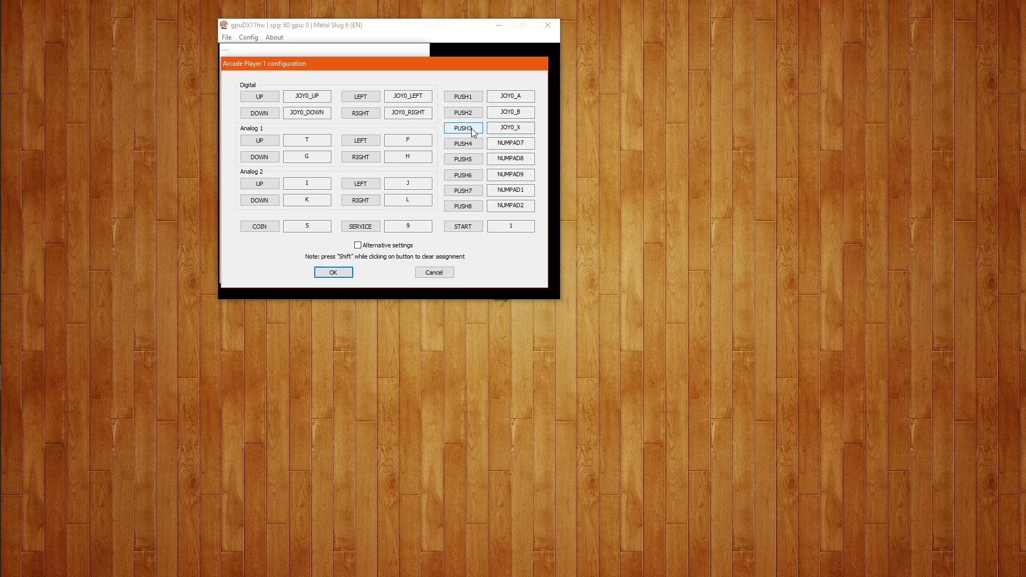
click(463, 144)
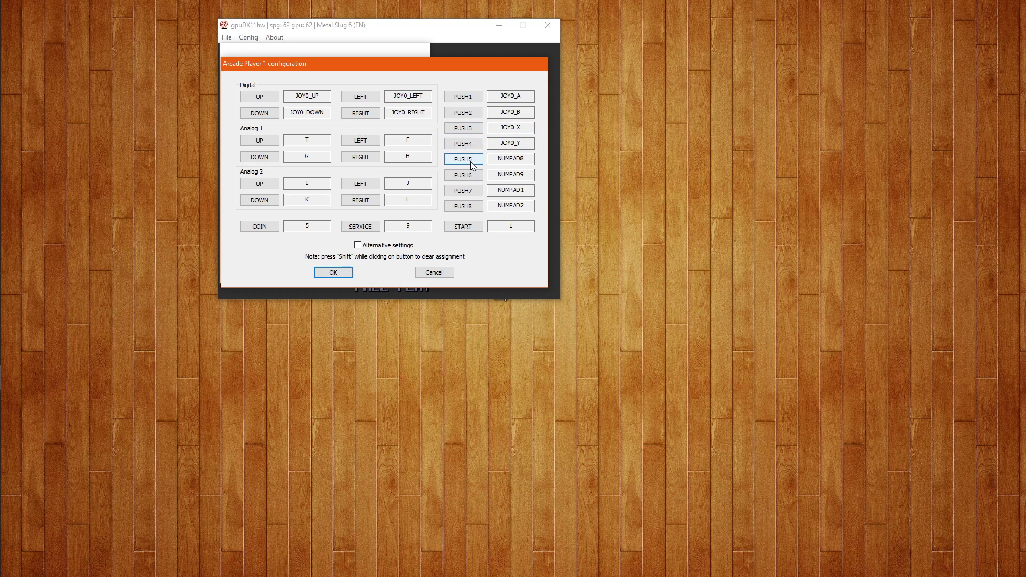
click(471, 161)
click(463, 226)
click(337, 273)
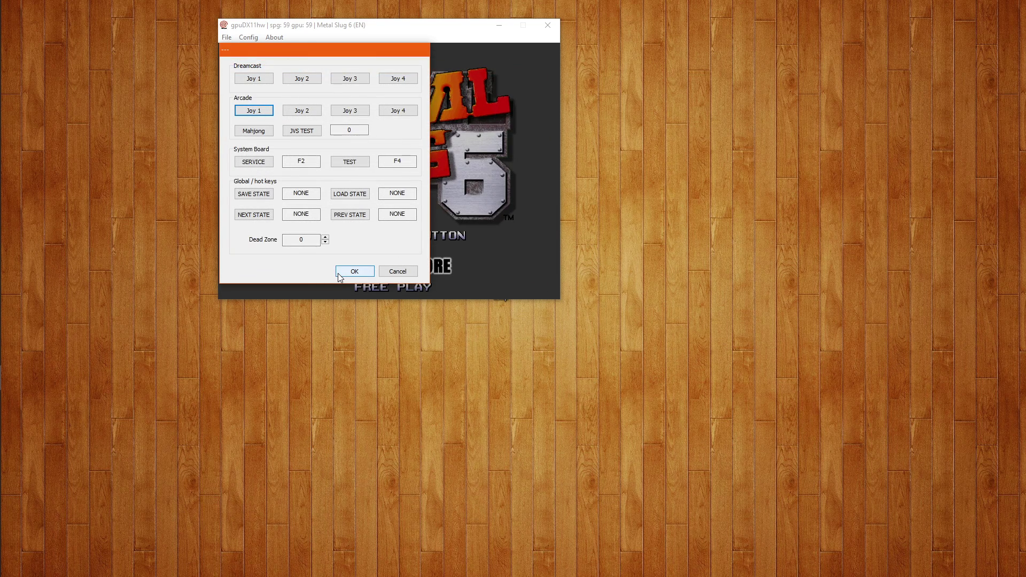
- Assign the System Board SERVICE input to JOY0_RIGHT and TEST to JOY0_BACK, and confirm the controls
click(258, 165)
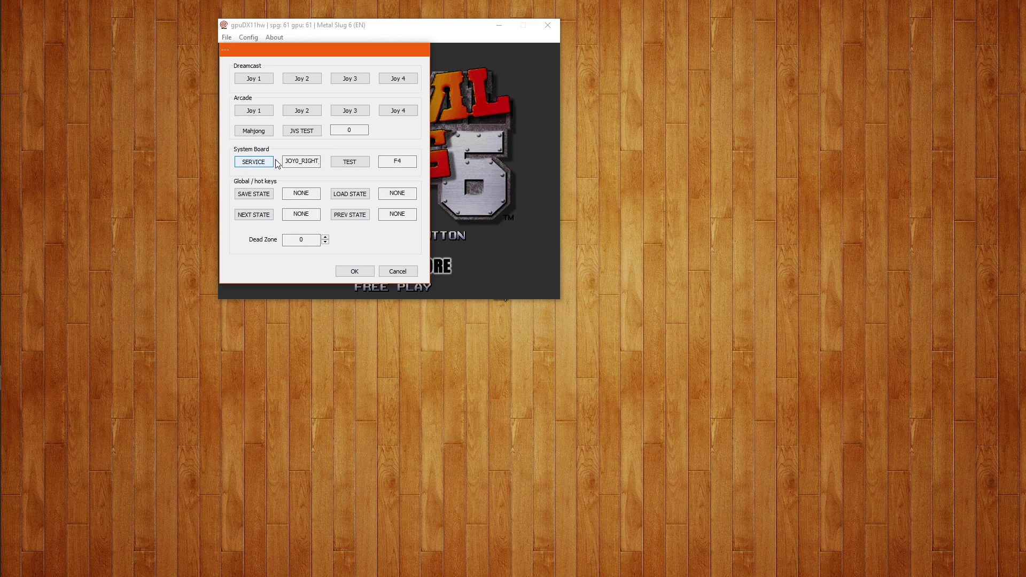
click(354, 166)
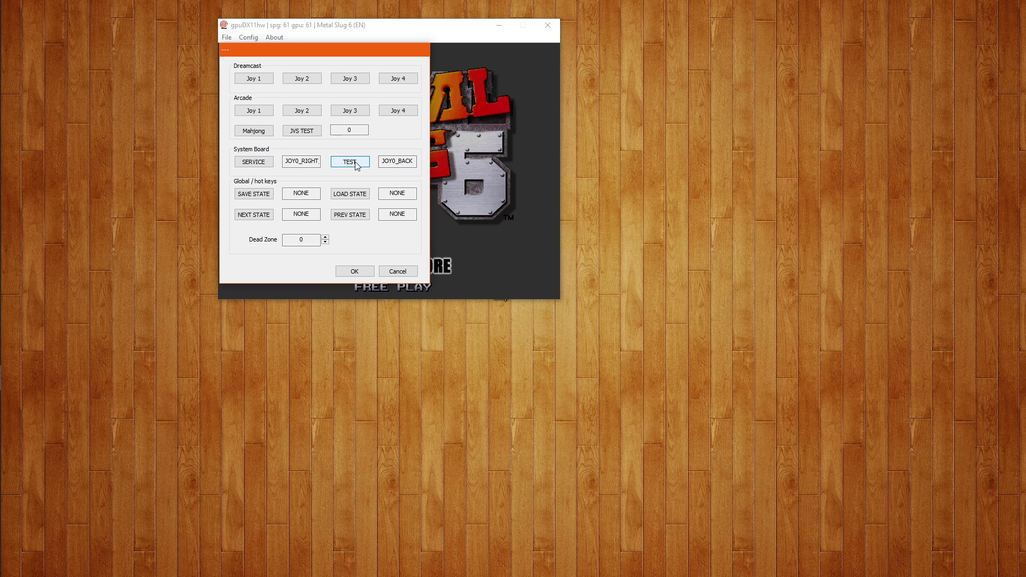
click(359, 273)
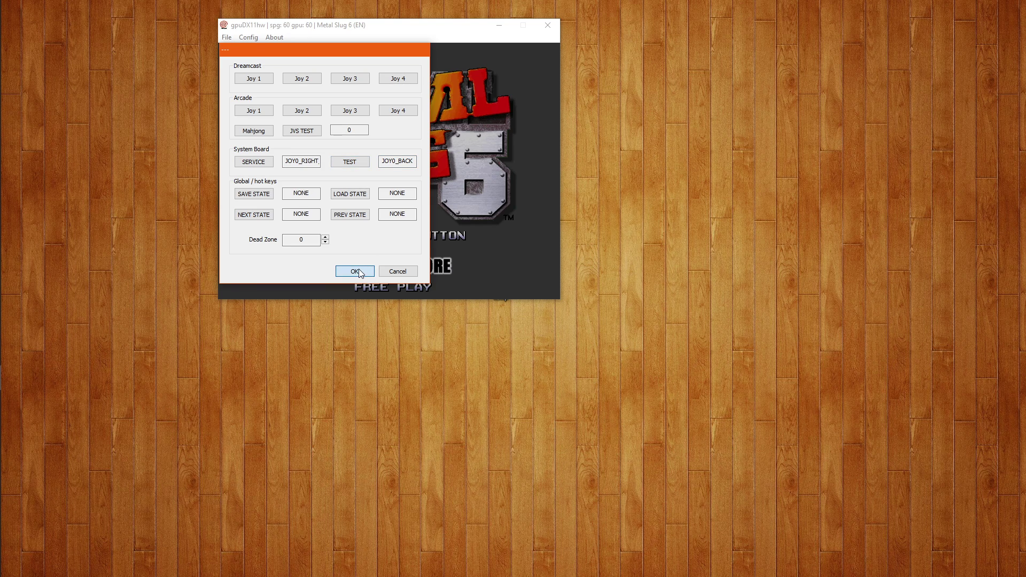
- Set the video window resolution to 1280x960 and move the enlarged game window toward the upper-left of the desktop
click(249, 40)
click(261, 49)
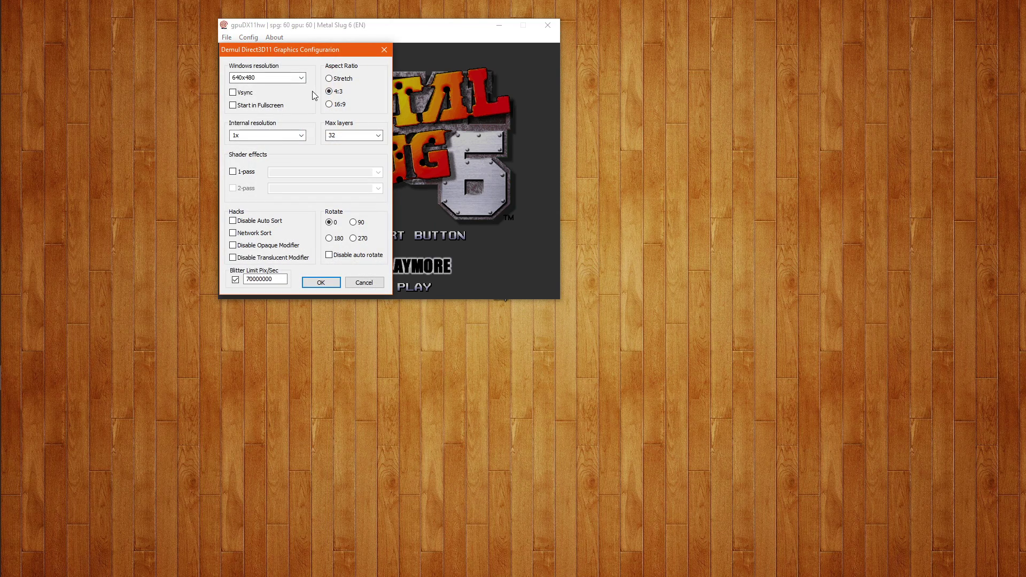
click(301, 78)
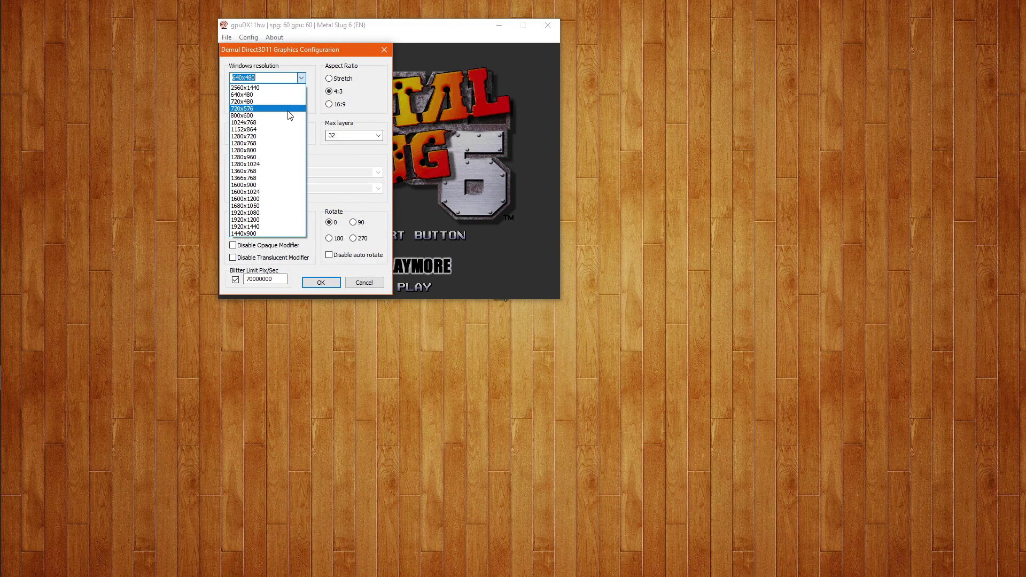
click(278, 158)
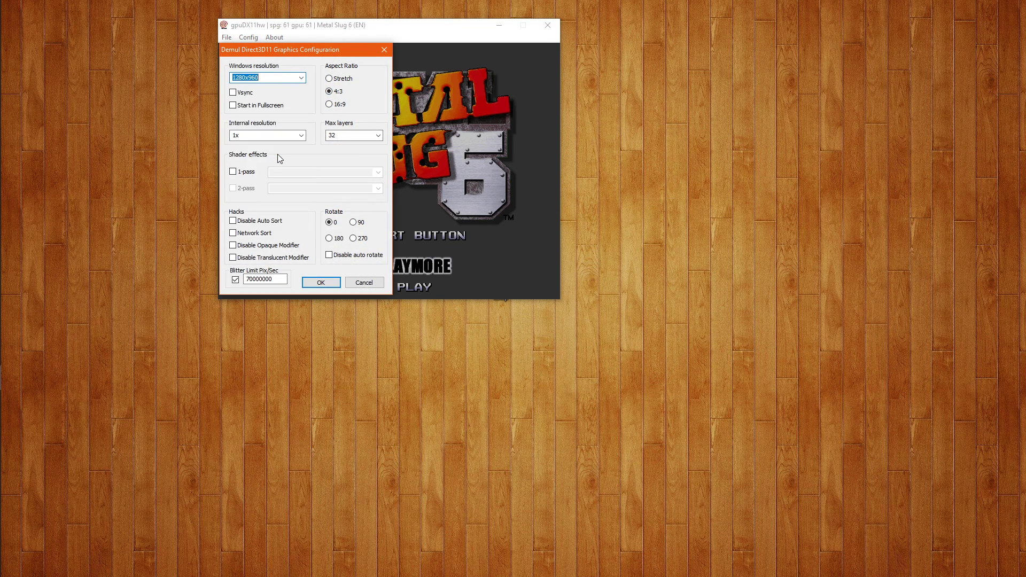
click(329, 284)
drag(524, 21, 453, 10)
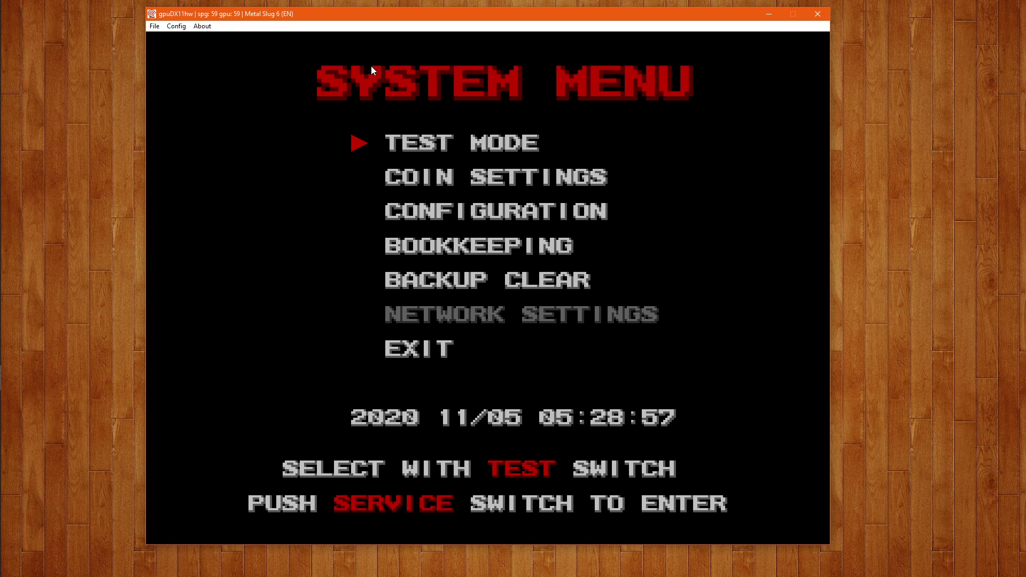
- Check the game mode in the system menu's Coin Settings, and save and exit that page
key(Down)
key(Down)
key(Down)
key(Down)
key(Down)
key(Down)
key(Down)
key(Return)
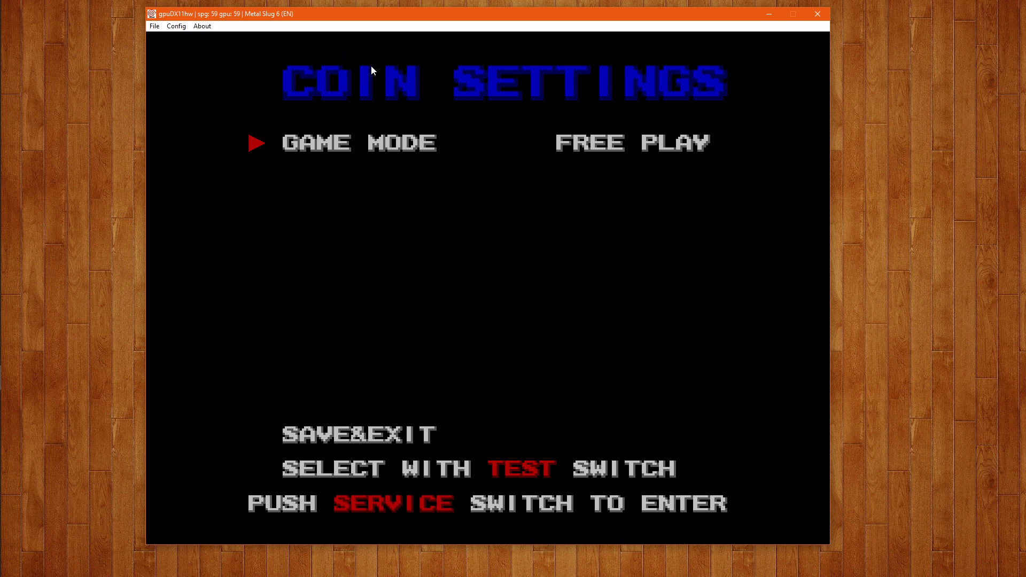
key(Down)
key(Up)
key(Down)
key(Return)
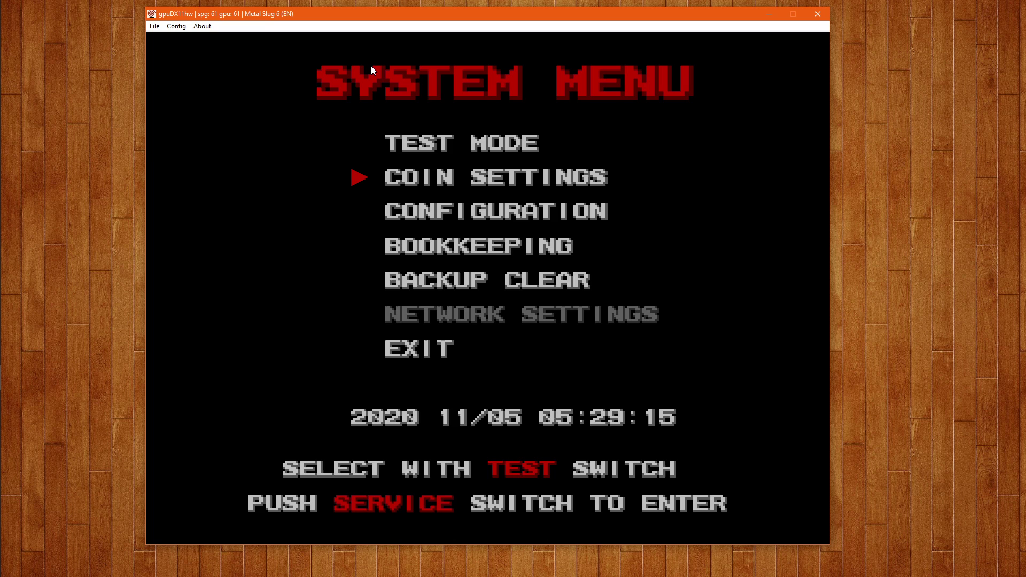
- Open the Game Settings page from the Configuration section of the system menu
key(Down)
key(Return)
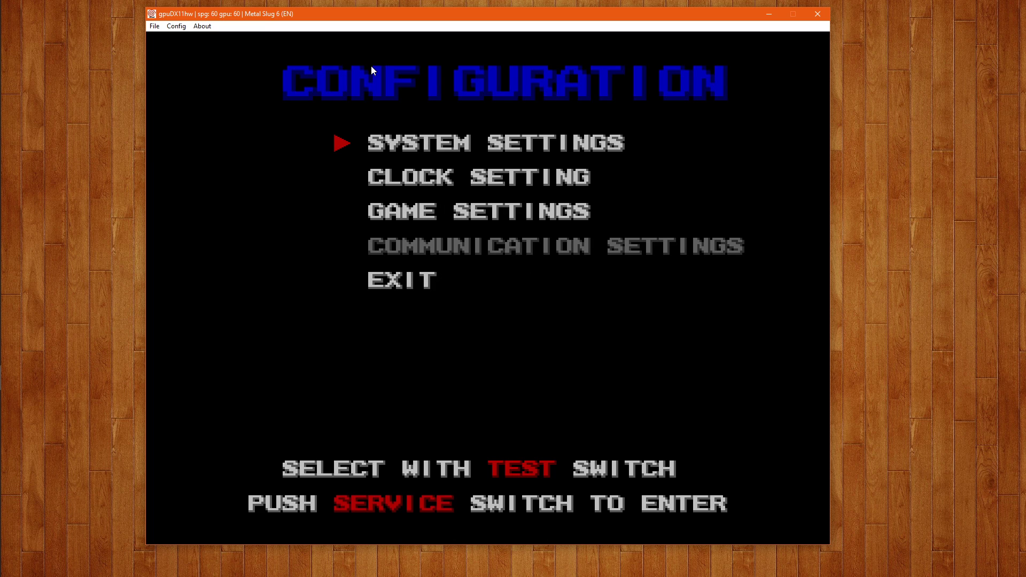
key(Down)
key(Down)
key(Return)
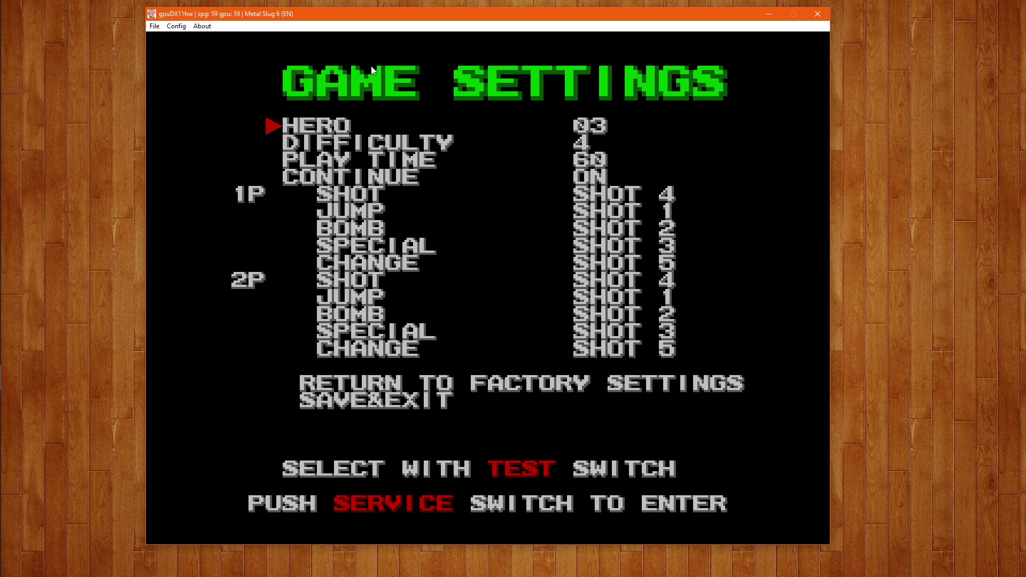
- Assign the 1P Shot action to SHOT 1 in the game settings
key(Down)
key(Down)
key(Down)
key(Down)
key(Up)
key(Up)
key(Down)
key(Down)
key(Down)
key(Down)
key(Down)
key(Up)
key(Up)
key(Up)
key(Up)
key(Down)
key(Down)
key(Down)
key(Down)
key(Up)
key(Up)
key(Up)
key(Up)
key(Right)
key(Down)
key(Up)
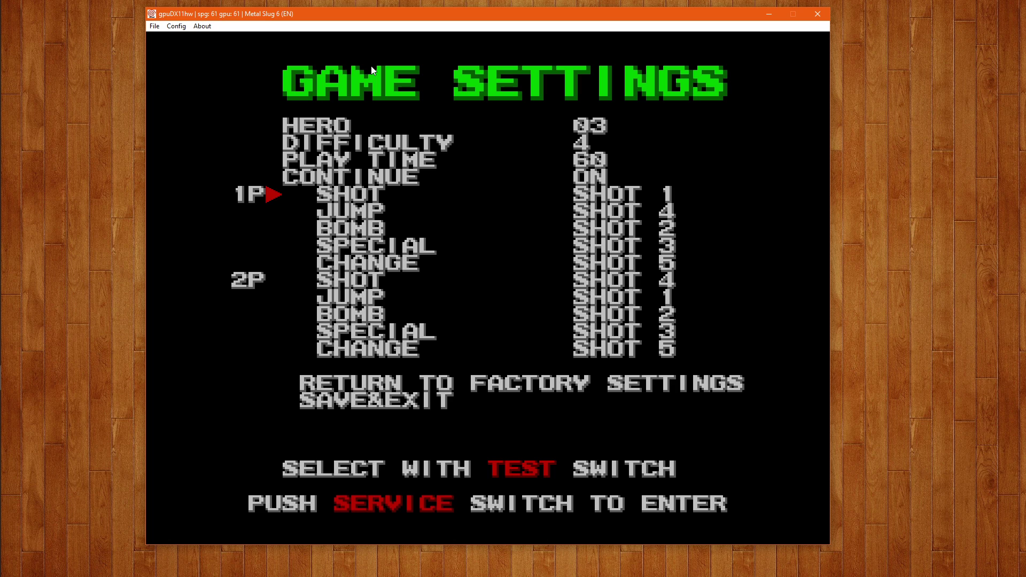
- Assign the 1P Jump action to SHOT 1 and the 1P Bomb action to SHOT 3
key(Down)
key(Right)
key(Down)
key(Right)
key(Right)
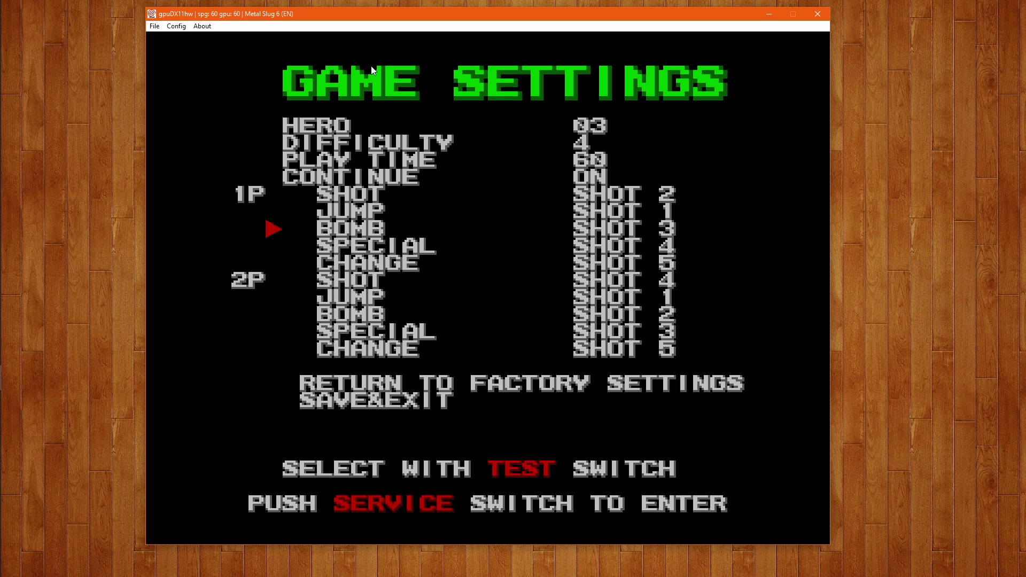
- Reassign the 1P Shot action to SHOT 4 and the 1P Special action to SHOT 2
key(Up)
key(Up)
key(Down)
key(Down)
key(Down)
key(Down)
key(Up)
key(Up)
key(Up)
key(Up)
key(Right)
key(Down)
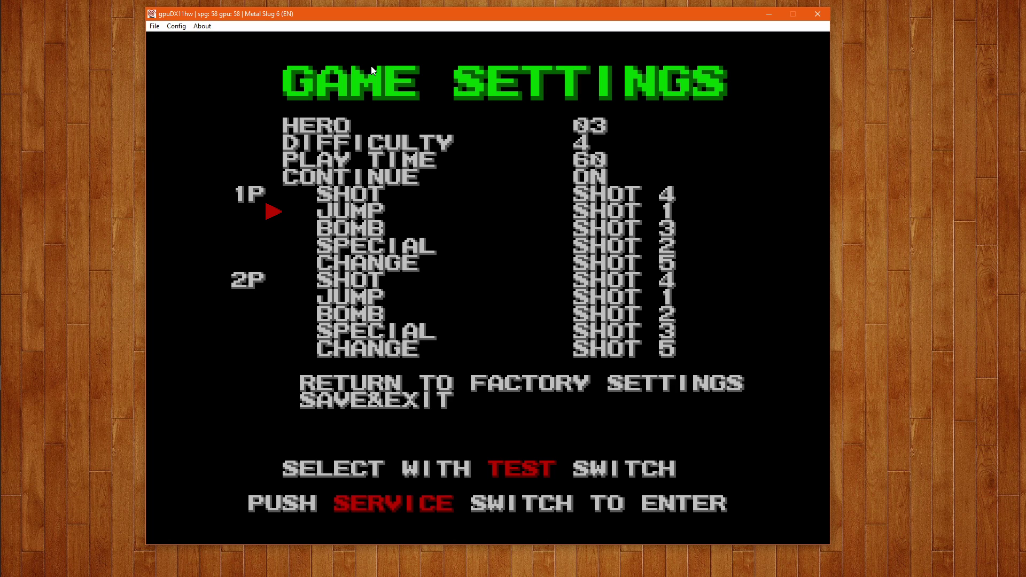
- Adjust the 1P Bomb assignment, and save and exit the game settings
key(Down)
key(Left)
key(Down)
key(Up)
key(Up)
key(Up)
key(Down)
key(Down)
key(Down)
key(Down)
key(Down)
key(Down)
key(Down)
key(Down)
key(Down)
key(Down)
key(Down)
key(Return)
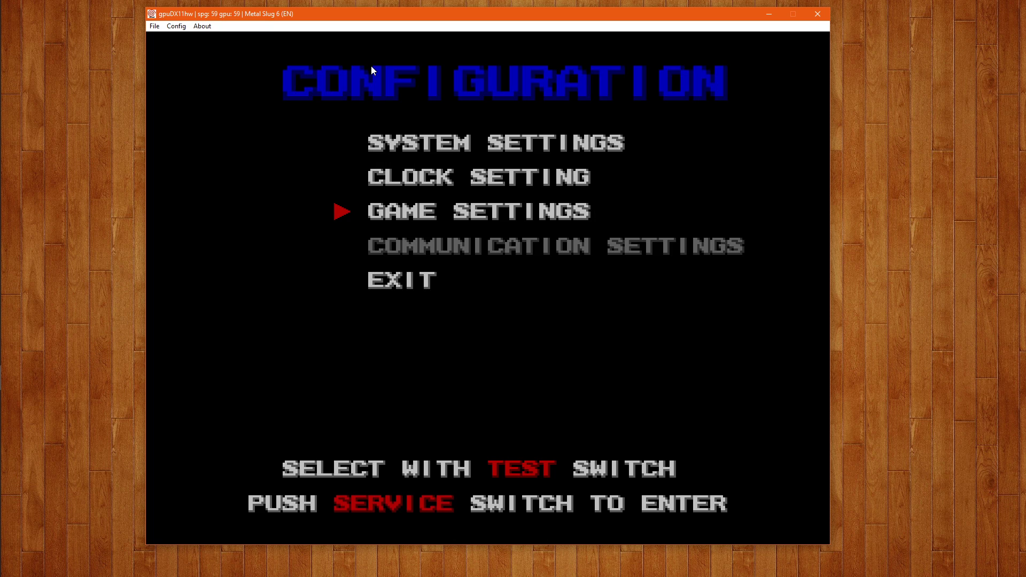
- Leave the Configuration menu and select EXIT in the system menu
key(Down)
key(Down)
key(Return)
key(Down)
key(Down)
key(Down)
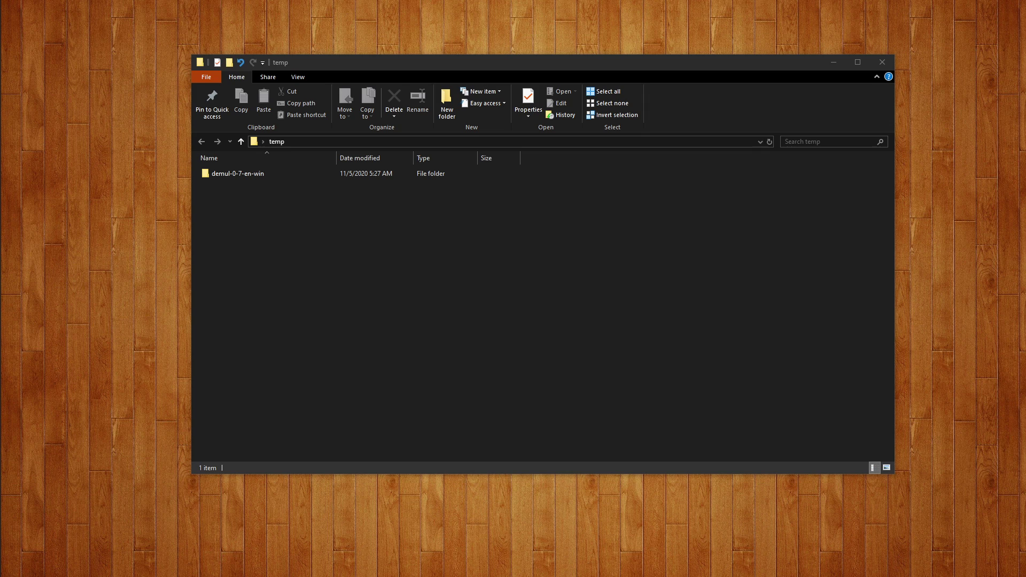
- Extract the Metal Slug 6 archive into its own folder inside the temp folder with 7-Zip
drag(747, 363, 269, 245)
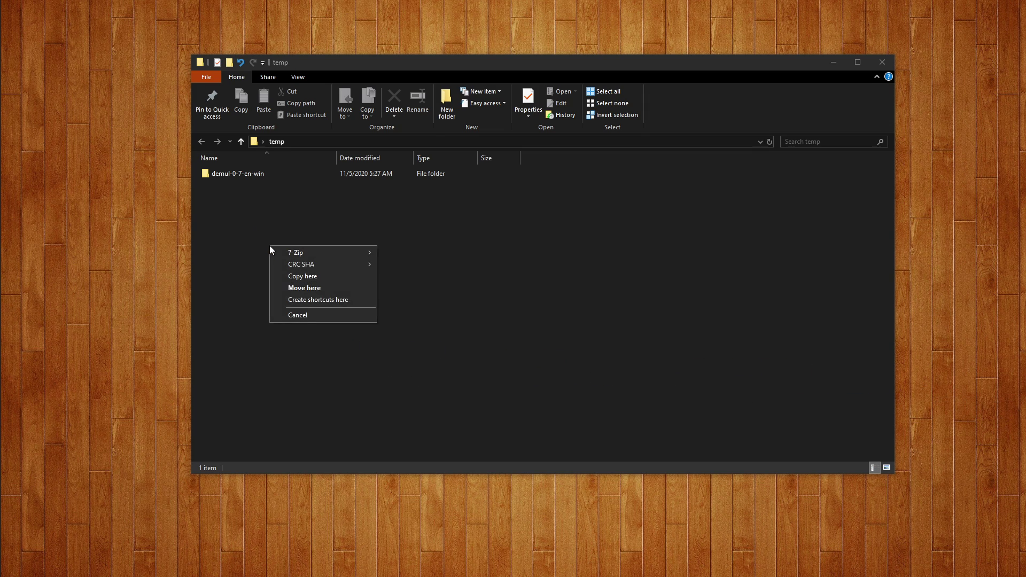
mouse_move(335, 251)
click(438, 288)
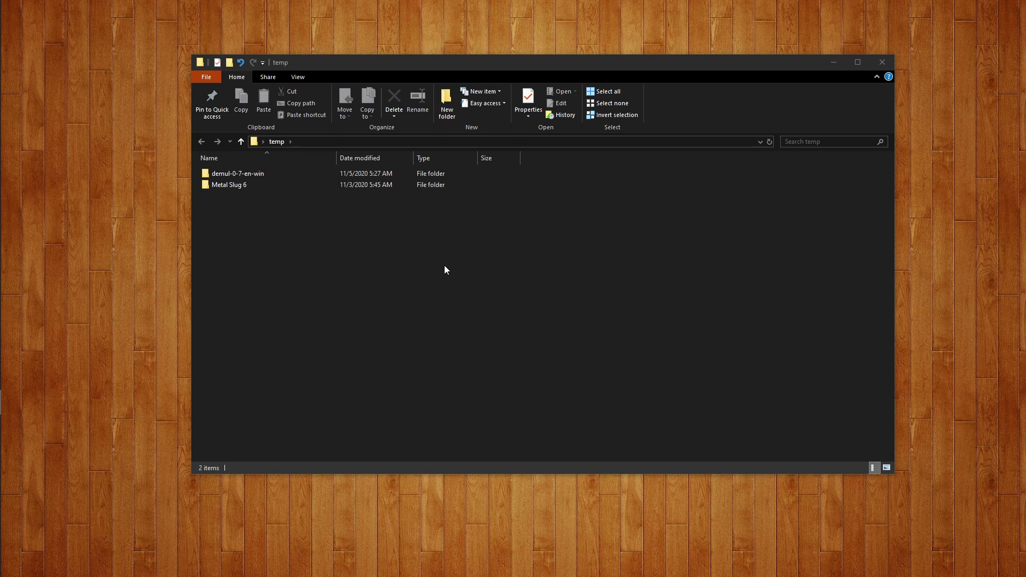
click(476, 267)
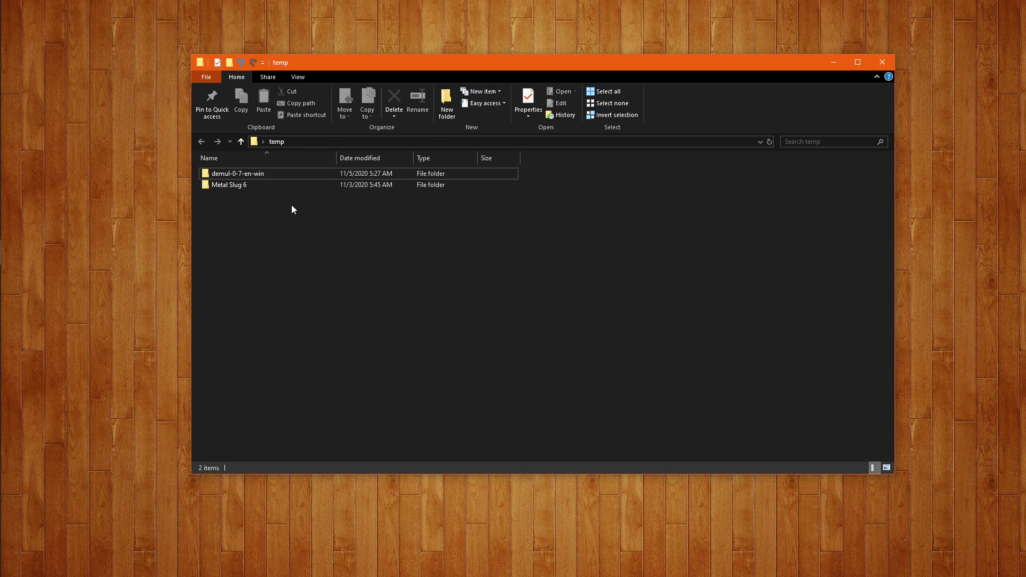
- Copy mslug6.sram from the nvram folder inside demul-0-7-en-win
double_click(232, 174)
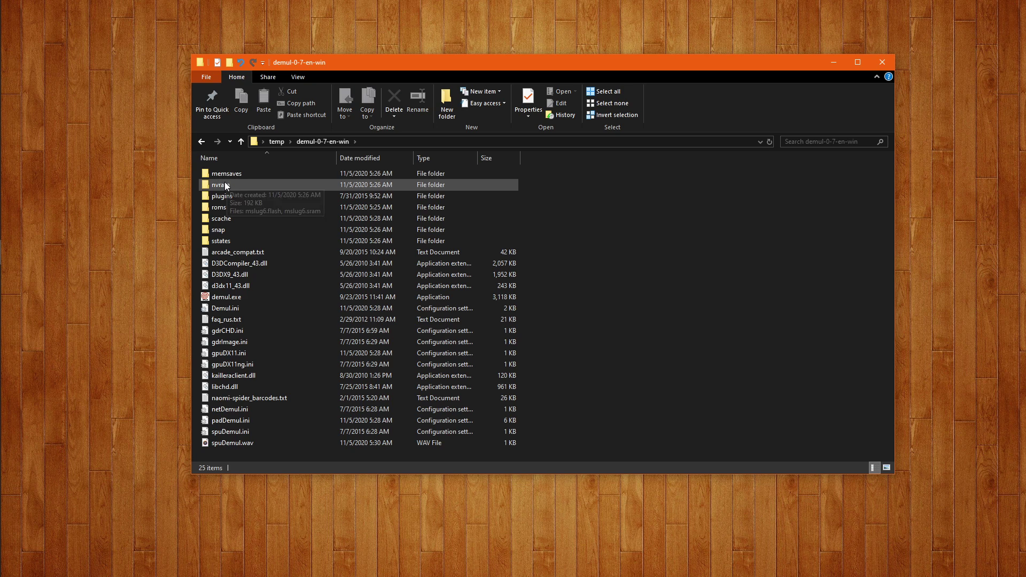
double_click(225, 184)
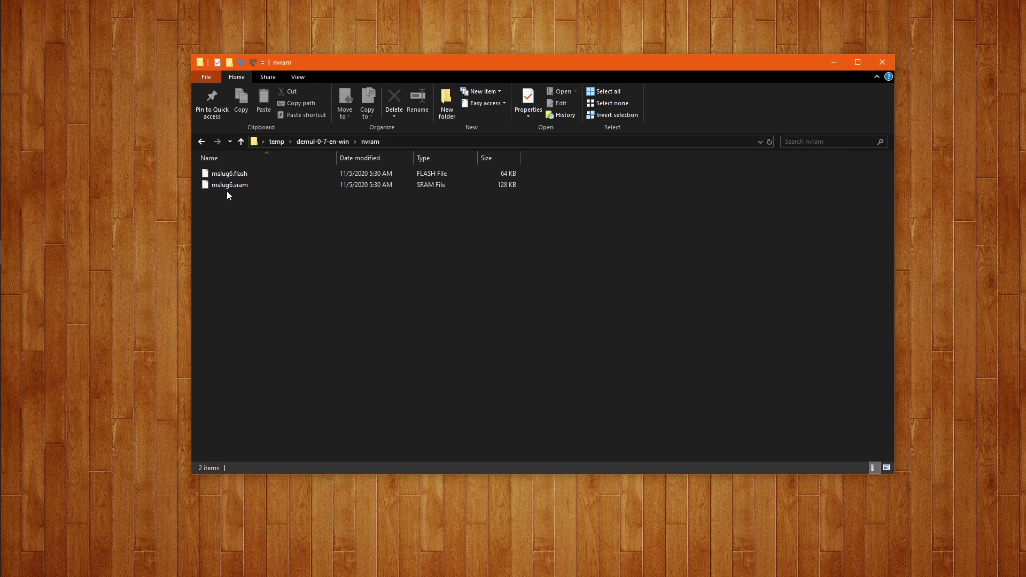
right_click(232, 183)
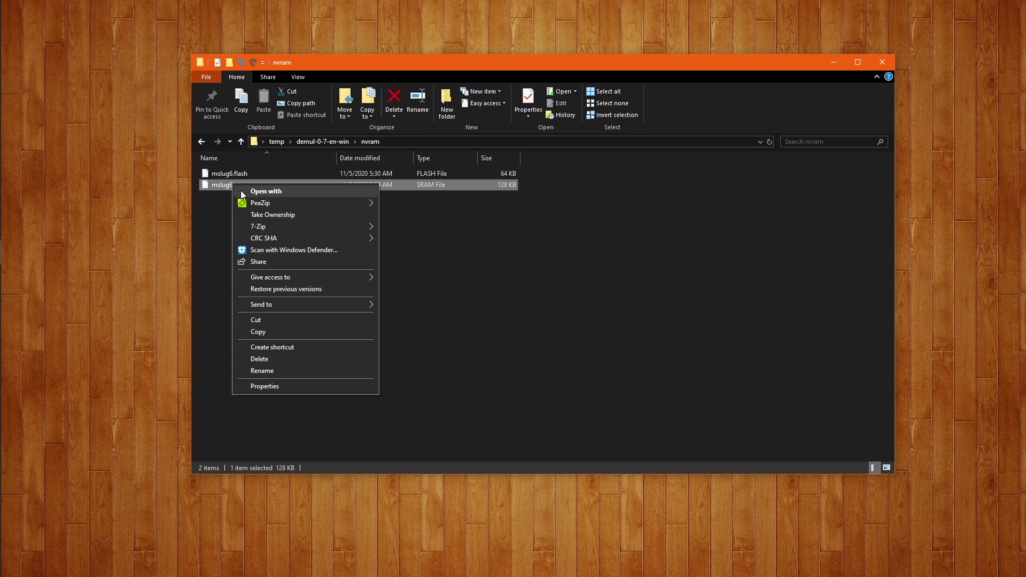
click(309, 331)
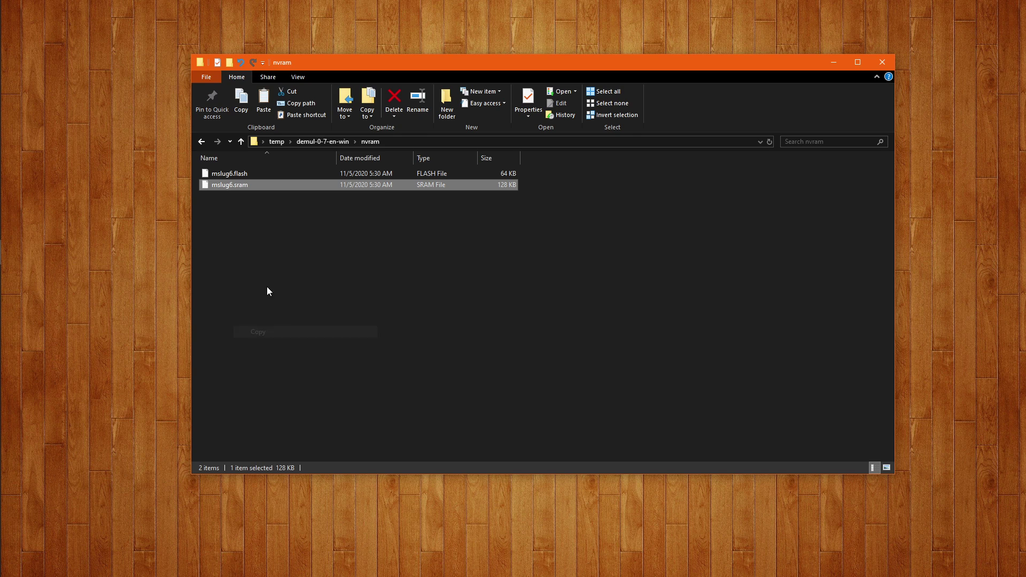
- Paste the copied mslug6.sram into the Metal Slug 6 folder inside temp
click(240, 142)
click(241, 142)
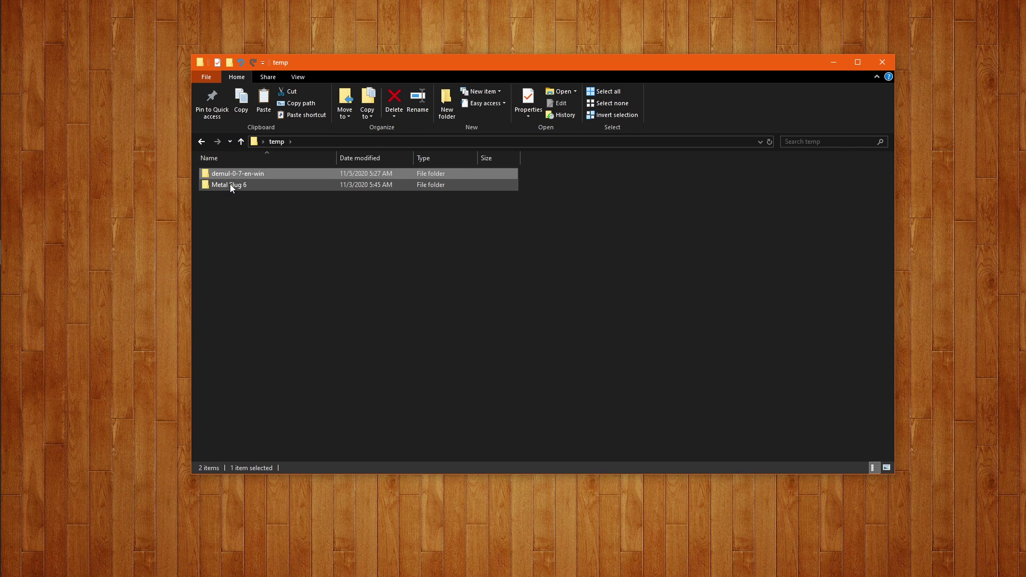
double_click(230, 184)
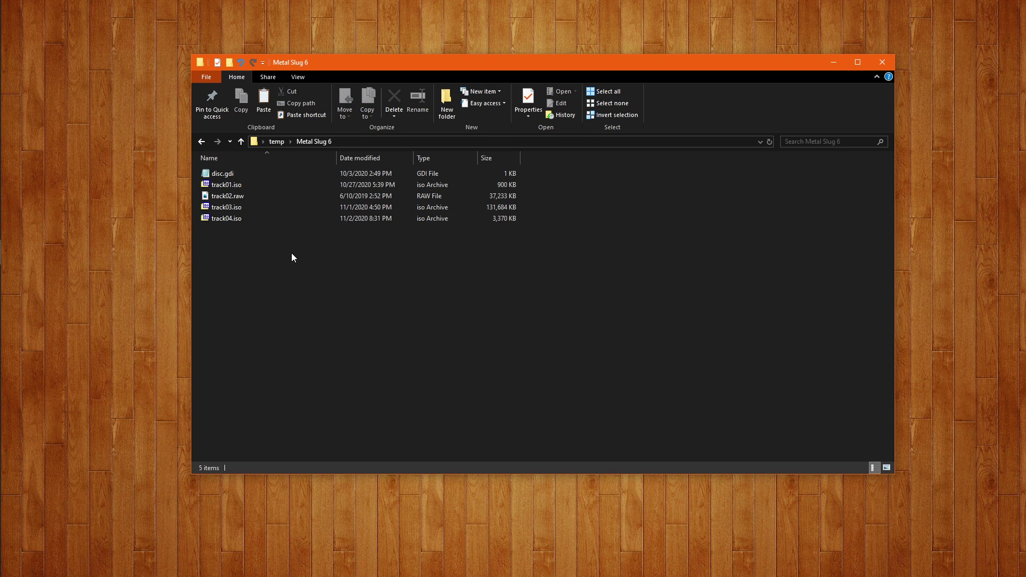
right_click(273, 264)
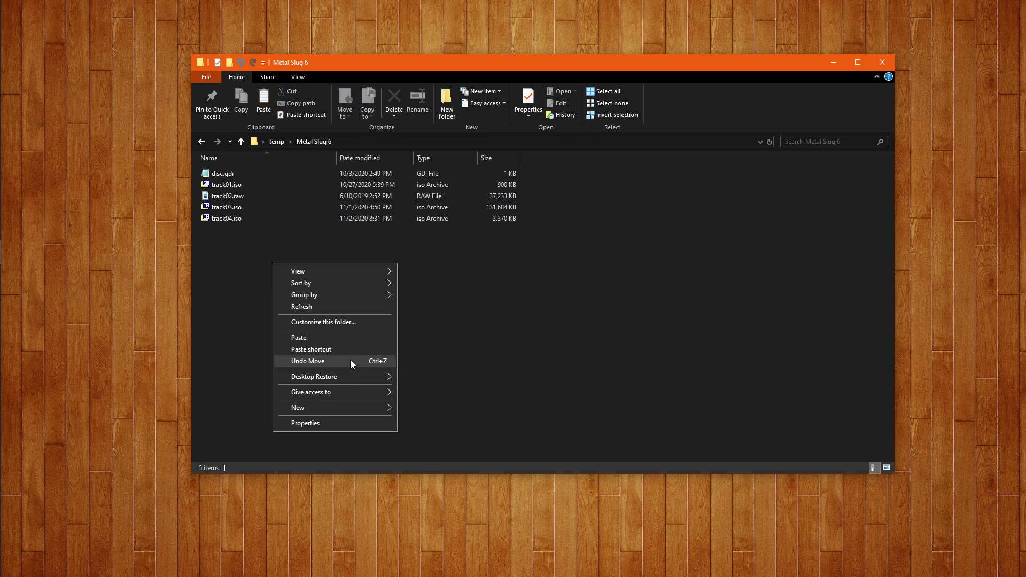
click(321, 337)
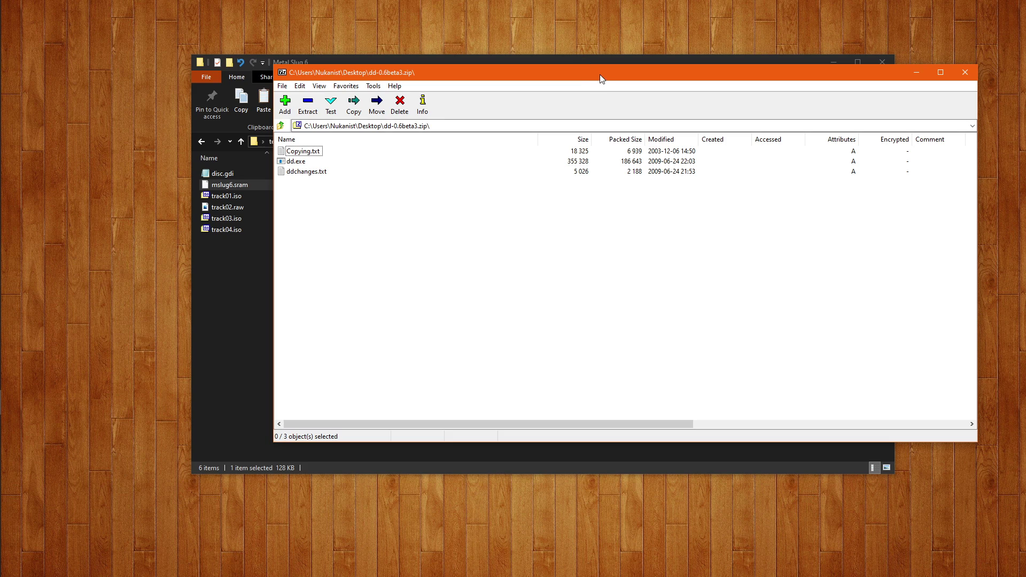
- Extract dd.exe from the dd-0.6beta3.zip archive into the Metal Slug 6 folder, and close the archive
drag(600, 79, 740, 64)
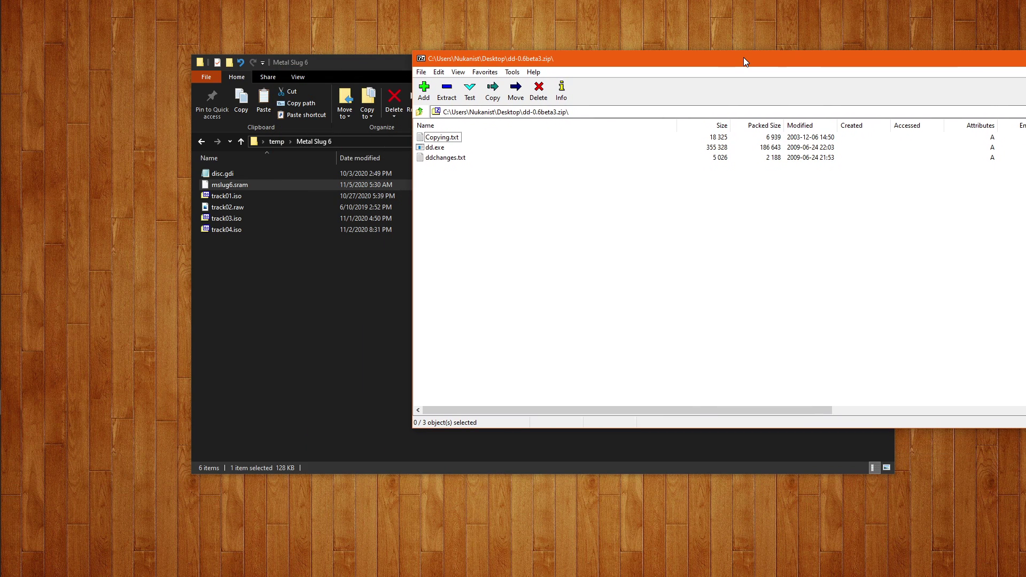
click(436, 148)
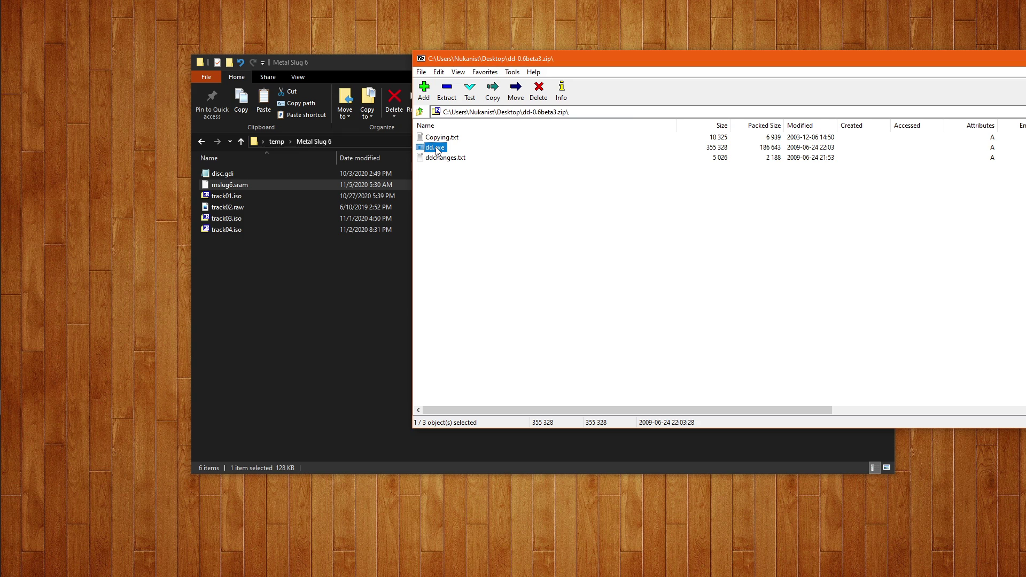
drag(440, 149, 352, 198)
drag(242, 292, 242, 292)
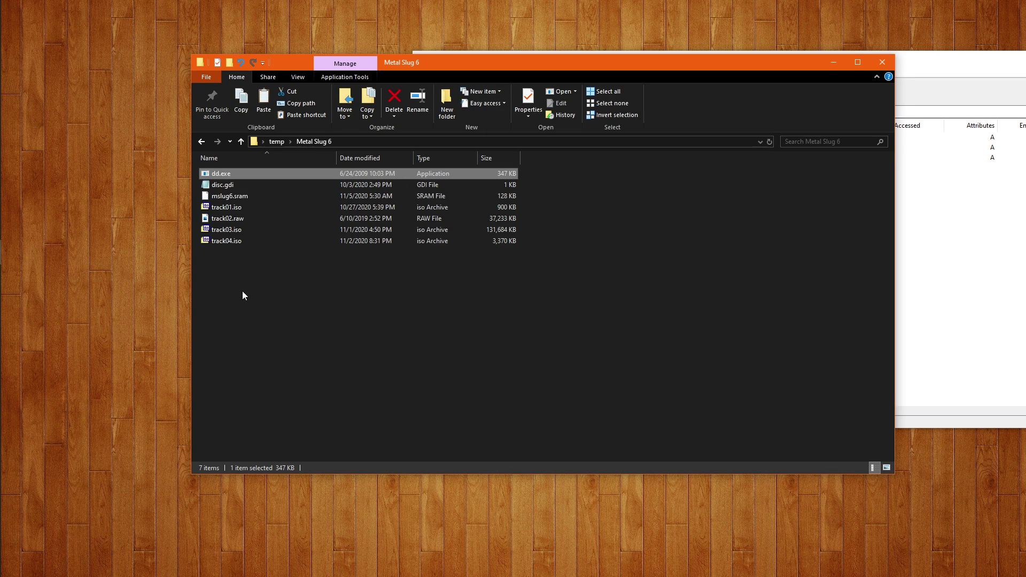
click(935, 59)
drag(869, 59, 554, 23)
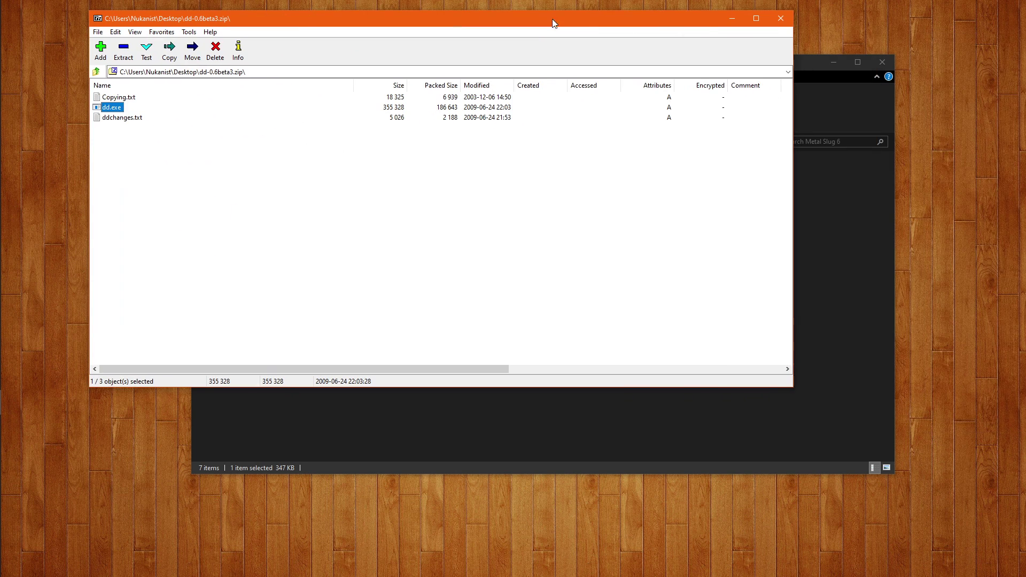
click(781, 18)
- Open a command window for the Metal Slug 6 folder from within temp
click(241, 141)
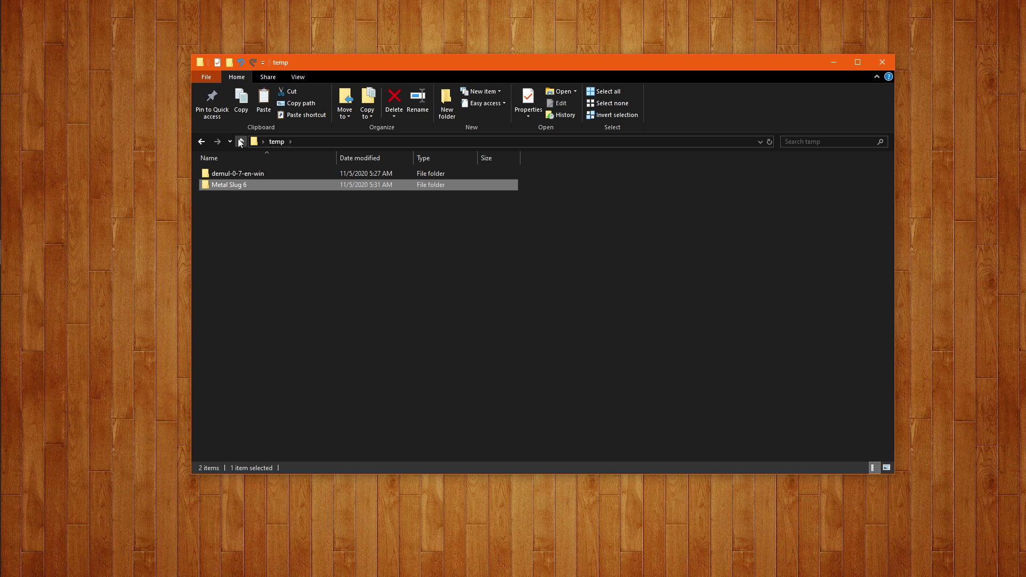
right_click(229, 185)
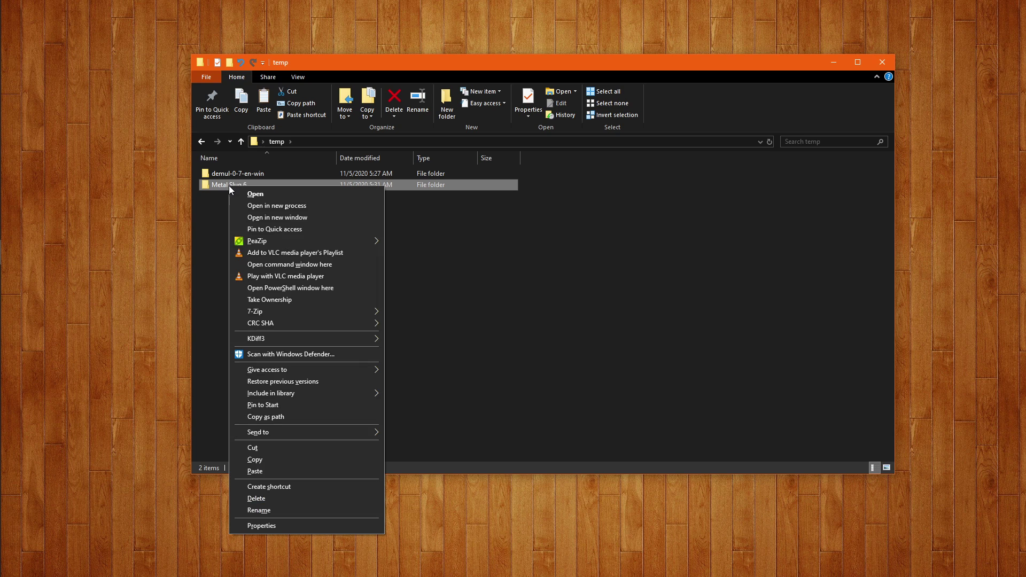
click(299, 264)
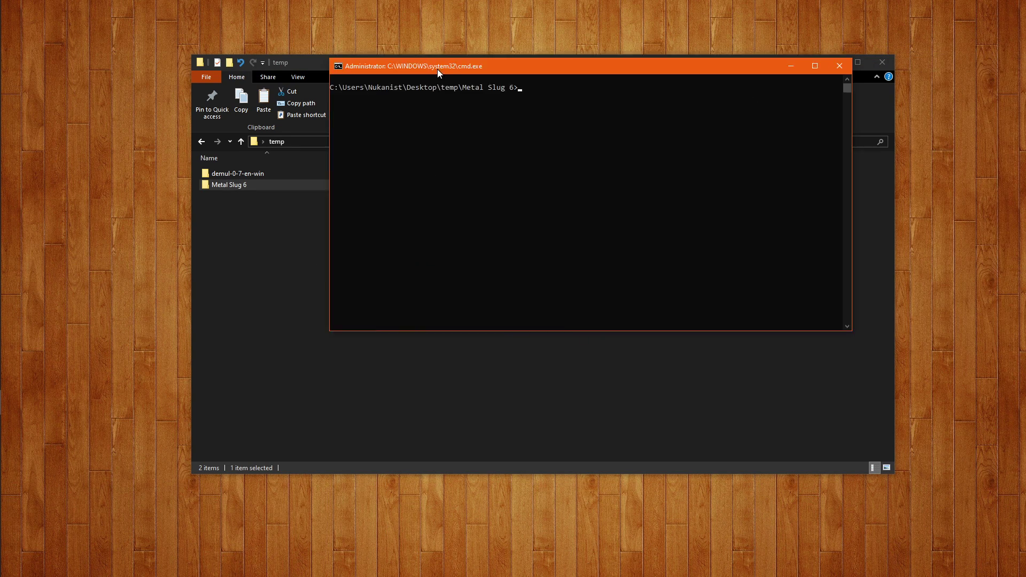
drag(437, 69, 393, 25)
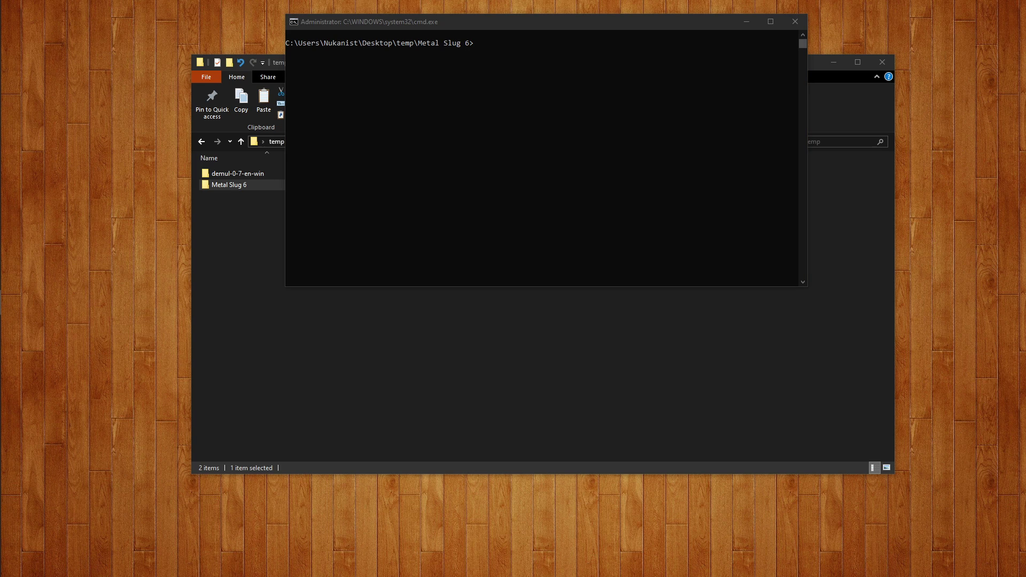
- Run "dd if=mslug6.sram of=track03.iso bs=2048 seek=65836 count=6" and exit the command window
click(481, 46)
right_click(481, 46)
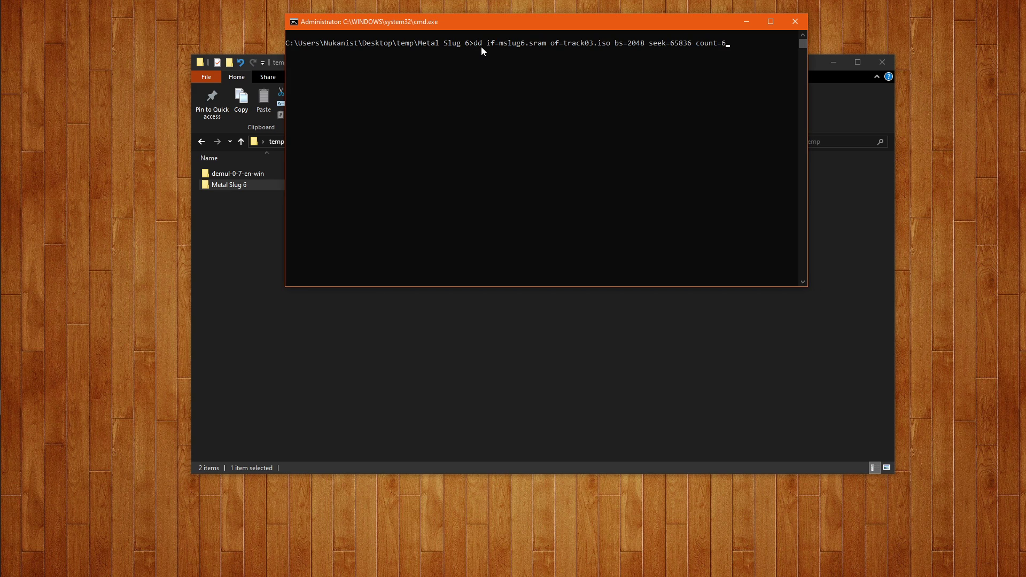
key(Return)
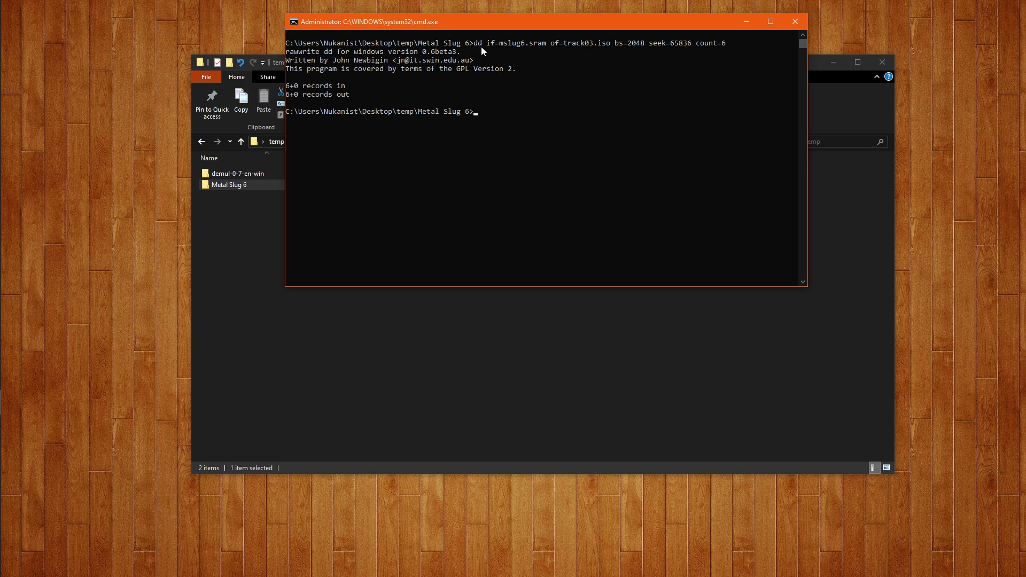
text(exit)
key(Return)
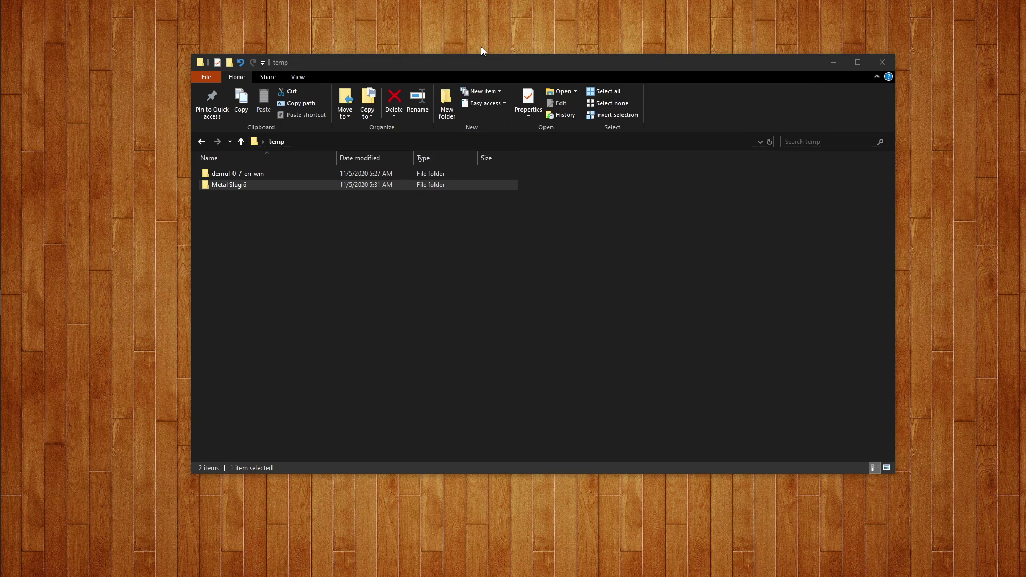
- Permanently delete dd.exe and mslug6.sram from the Metal Slug 6 folder
double_click(229, 185)
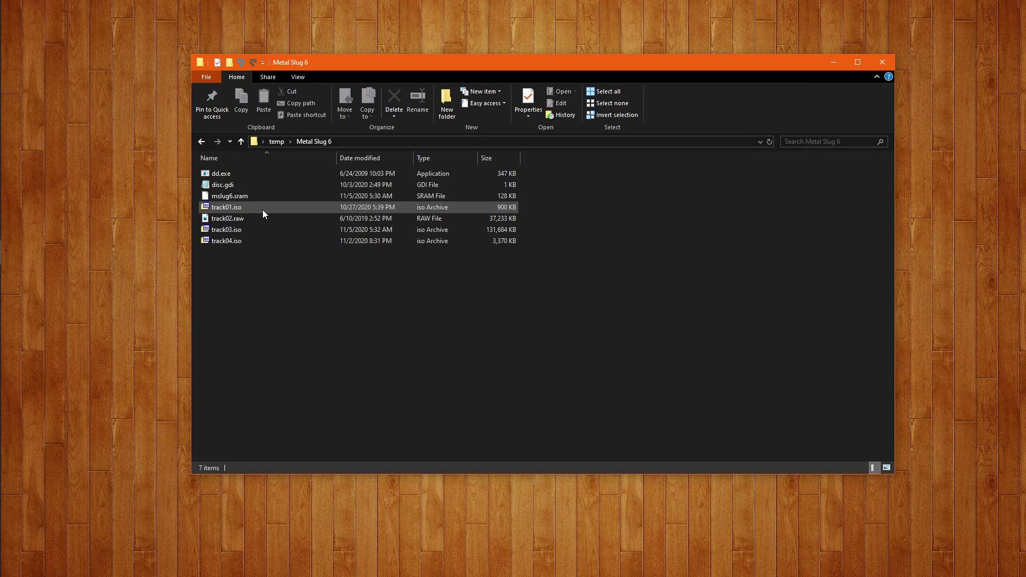
click(236, 174)
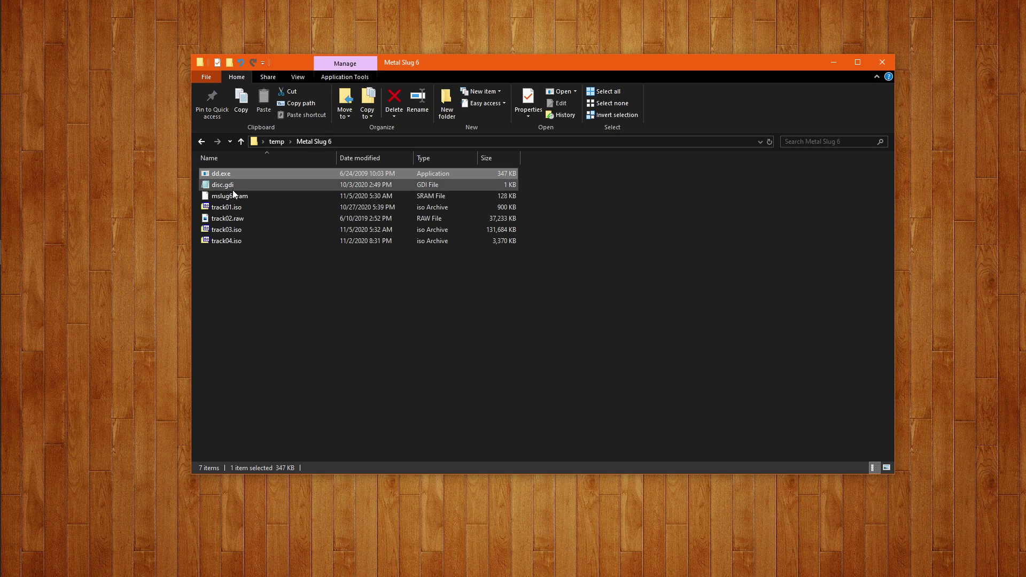
ctrl+click(226, 195)
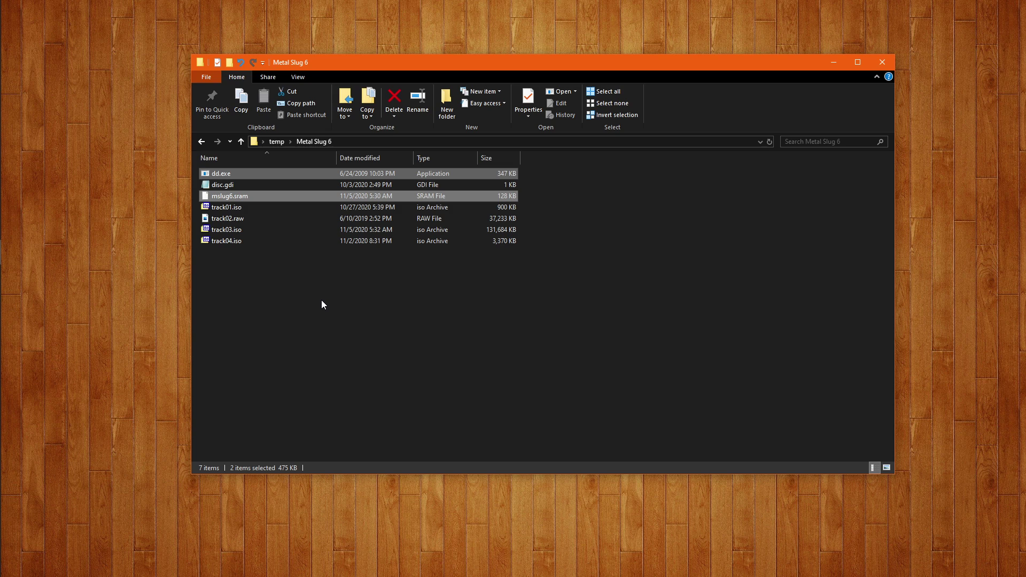
key(Delete)
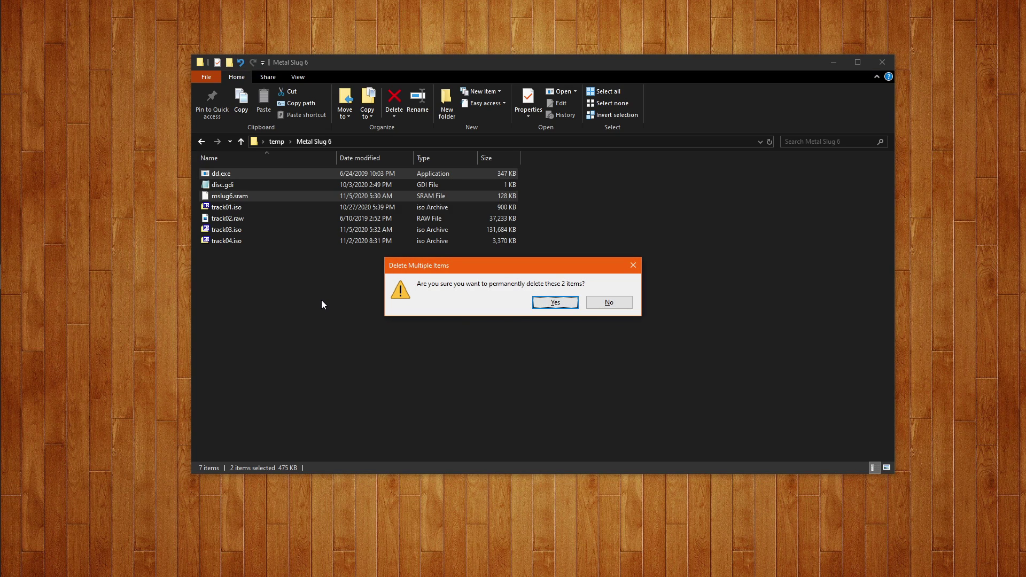
key(Return)
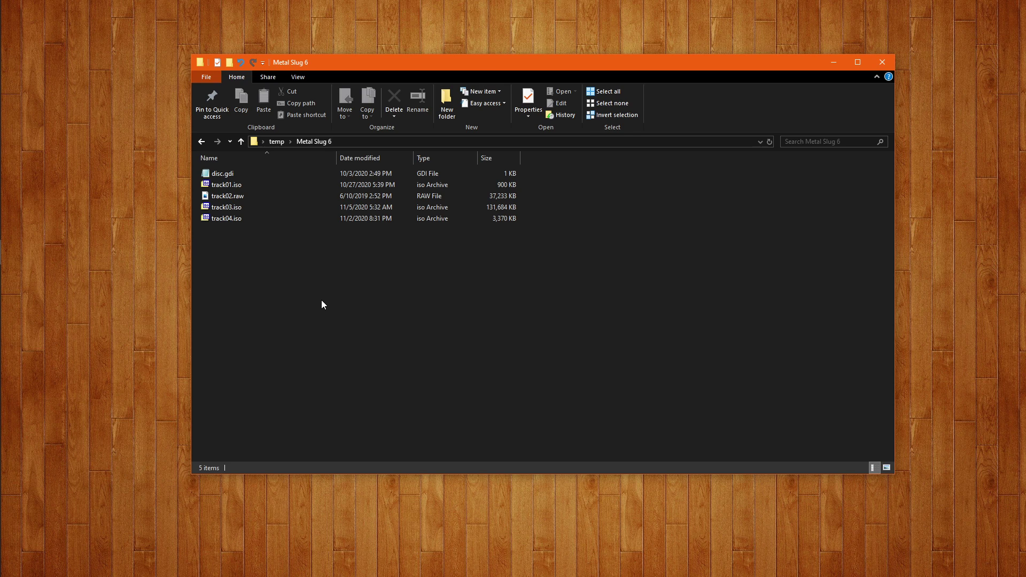
- Select disc.gdi and all four track files in the Metal Slug 6 folder
drag(277, 304, 171, 99)
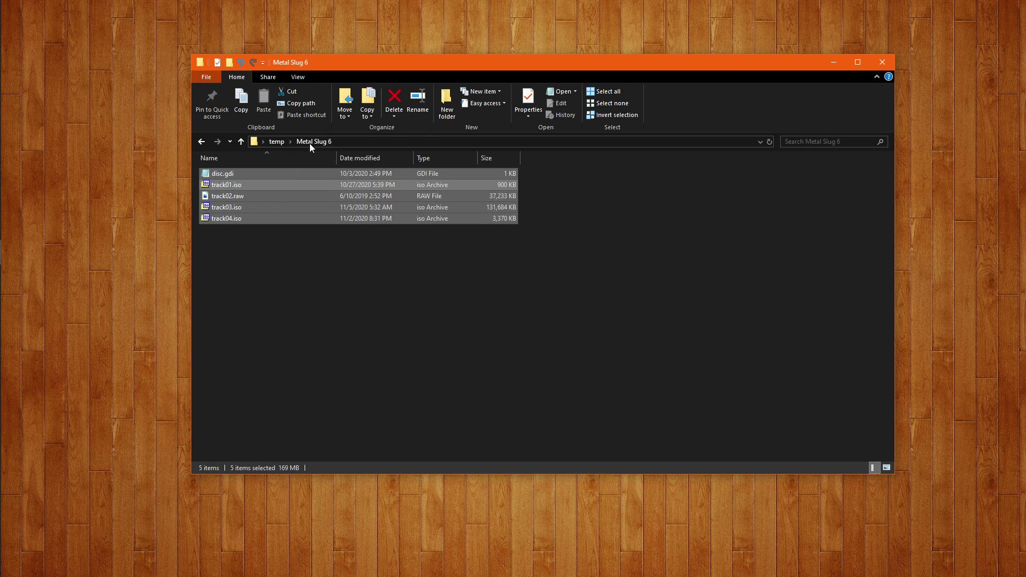